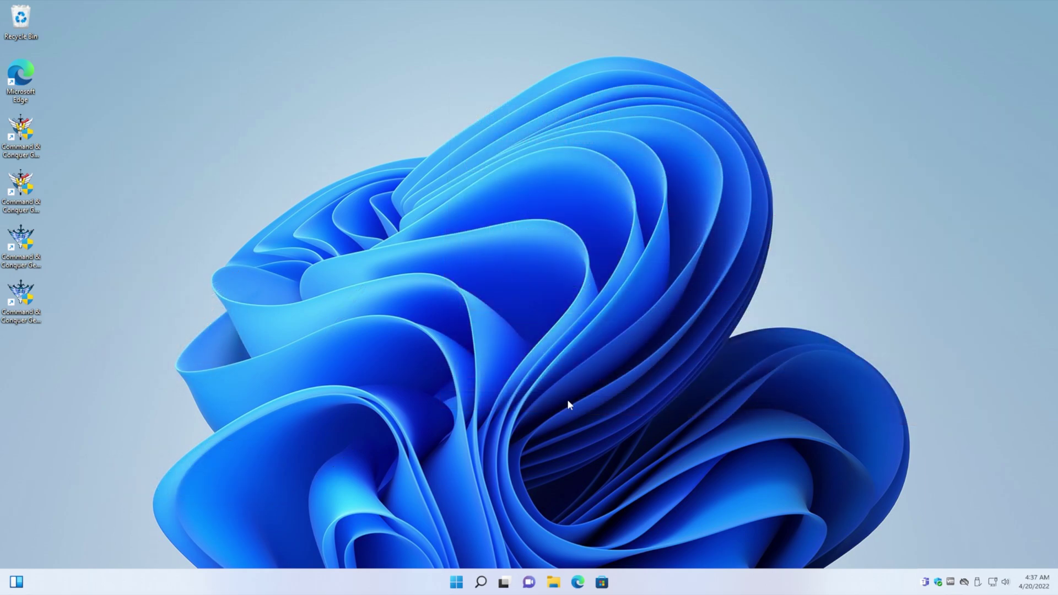
Download GameRangerSetup.exe from gameranger.com in Edge and show it in the Downloads folder.
{"action": "left_click", "coordinate": [576, 584]}
{"action": "type", "text": "game"}
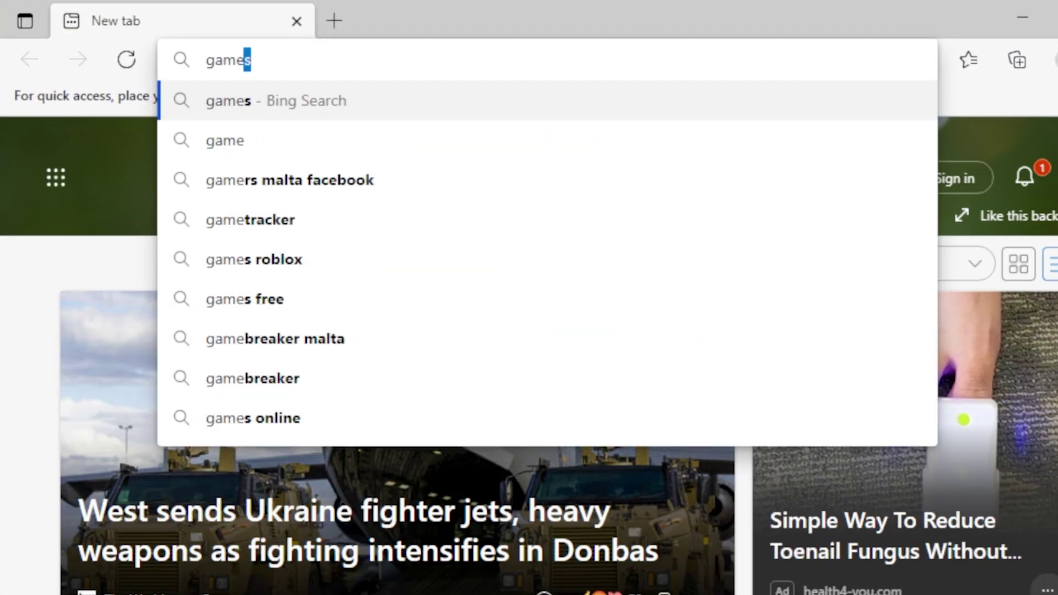
{"action": "type", "text": "ranger.com"}
{"action": "key", "text": "Return"}
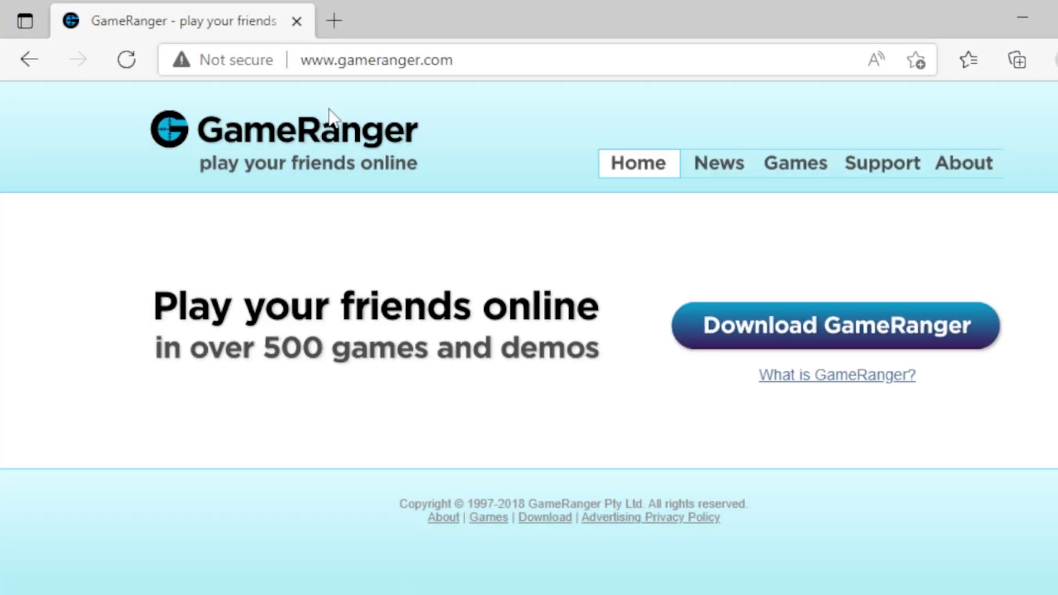
{"action": "left_click", "coordinate": [820, 310]}
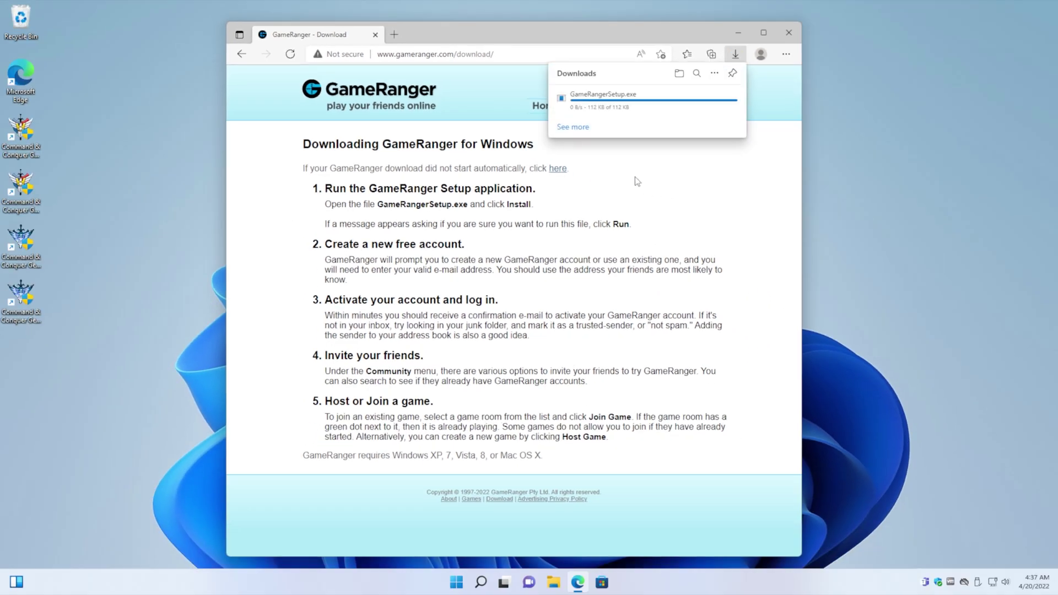
{"action": "left_click", "coordinate": [699, 98]}
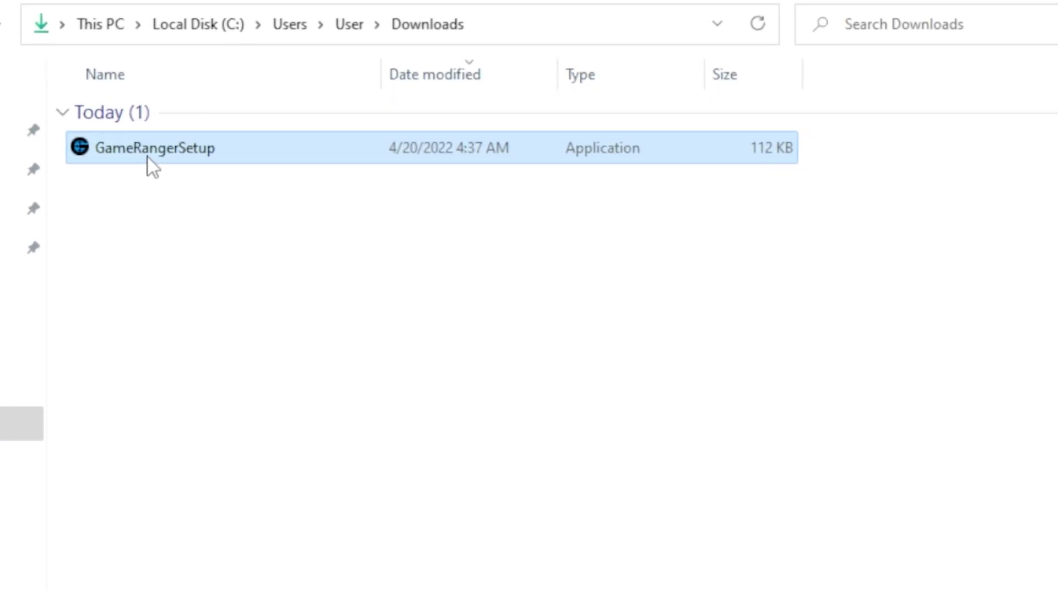
Run GameRangerSetup as administrator, install GameRanger, and agree to the licence terms.
{"action": "right_click", "coordinate": [147, 158]}
{"action": "left_click", "coordinate": [270, 280]}
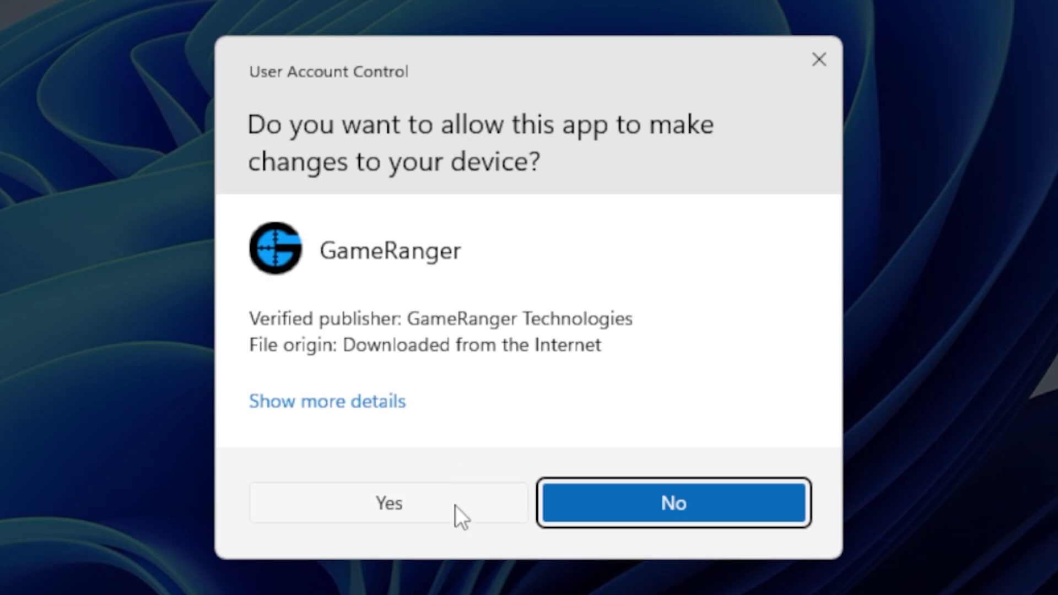
{"action": "left_click", "coordinate": [455, 505]}
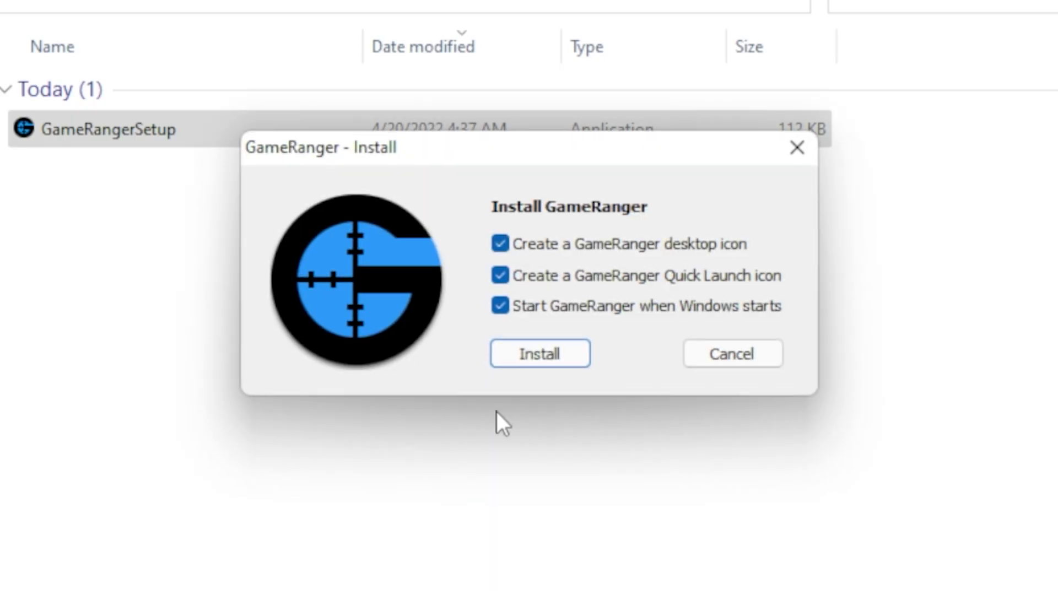
{"action": "left_click", "coordinate": [521, 347]}
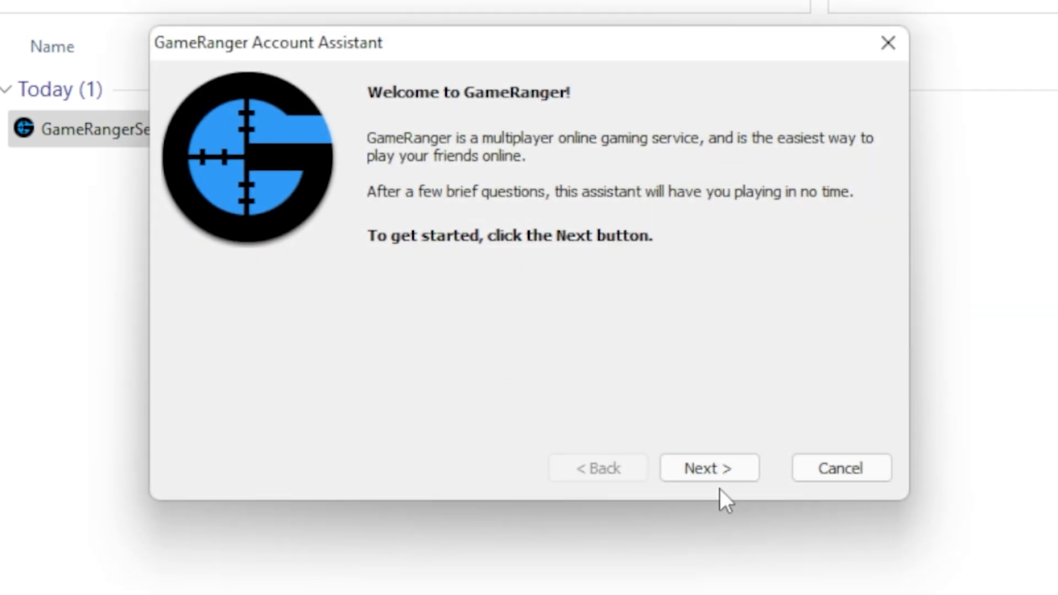
{"action": "left_click", "coordinate": [706, 467]}
{"action": "left_click", "coordinate": [706, 468]}
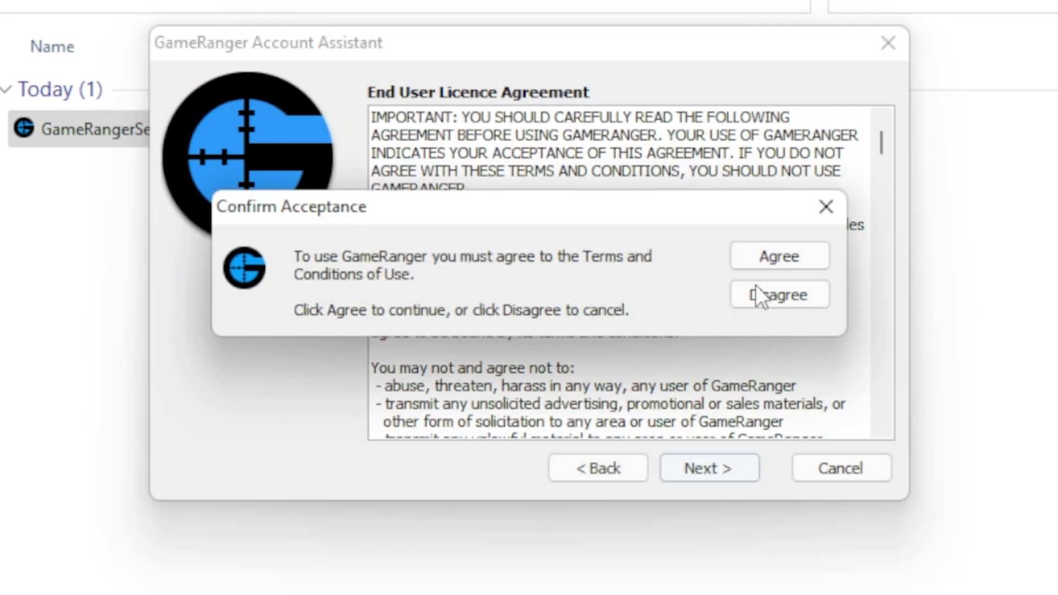
{"action": "left_click", "coordinate": [819, 259]}
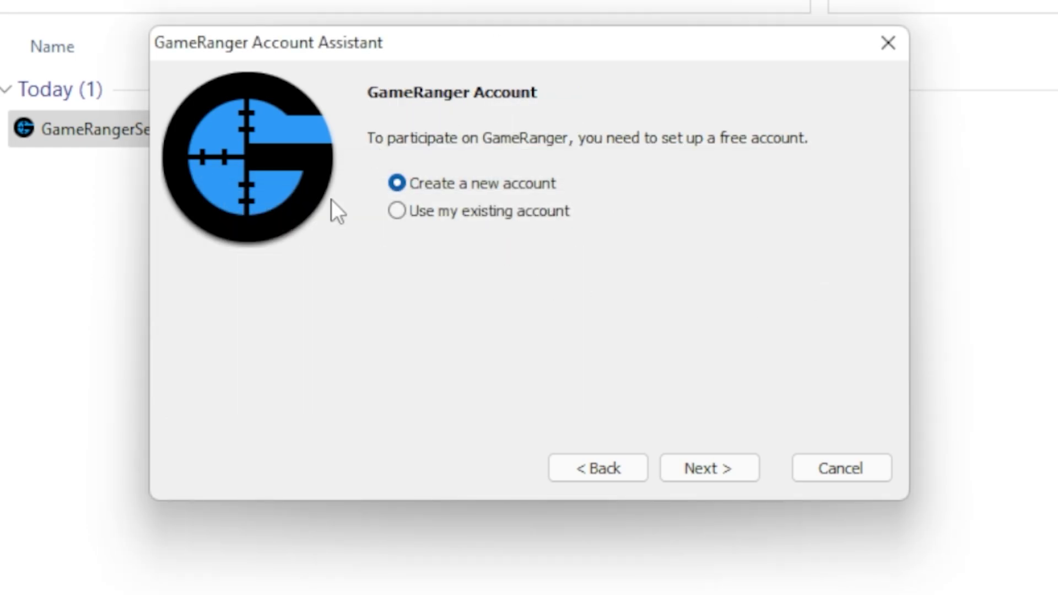
Start a new account, skip the invite code, and enter the account e-mail and password.
{"action": "left_click", "coordinate": [697, 472]}
{"action": "left_click", "coordinate": [723, 467]}
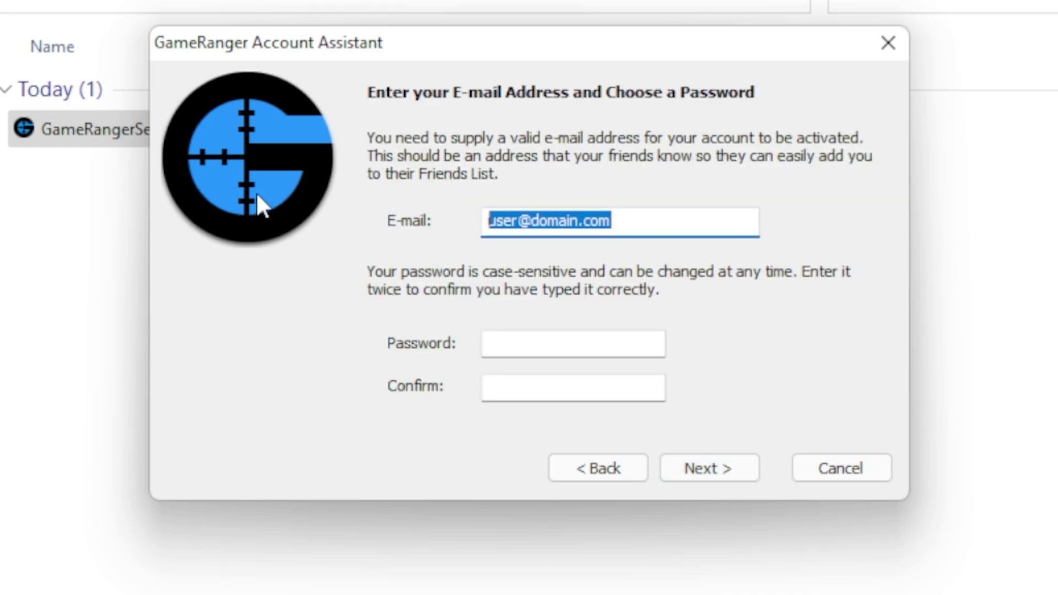
{"action": "key", "text": "Tab"}
{"action": "type", "text": "••••••••"}
{"action": "key", "text": "Tab"}
{"action": "type", "text": "••••••••"}
{"action": "left_click", "coordinate": [709, 485]}
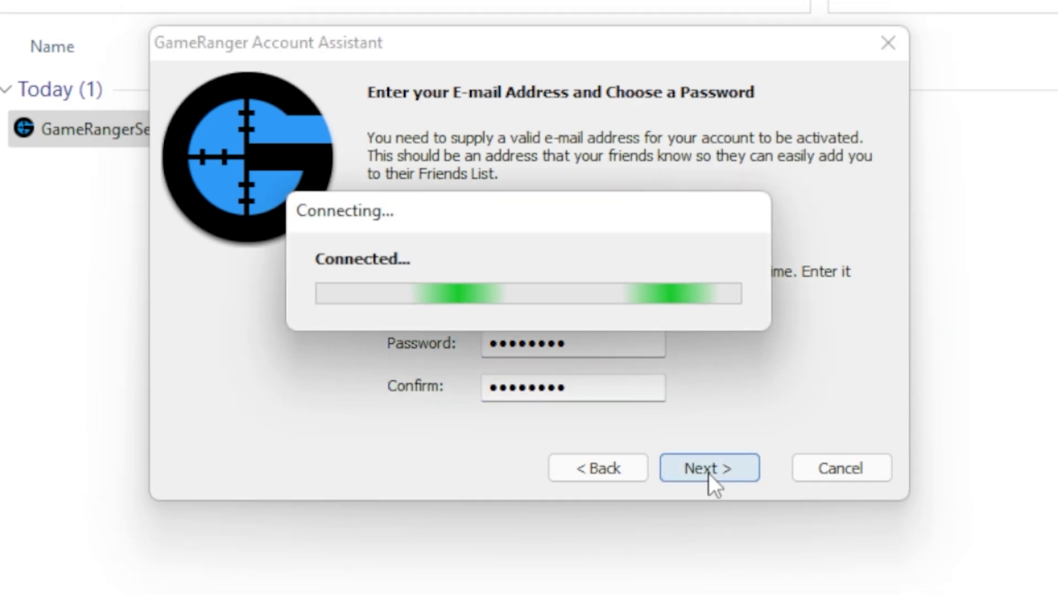
Fill in the account's nickname and real name.
{"action": "type", "text": "DefoNotLegi"}
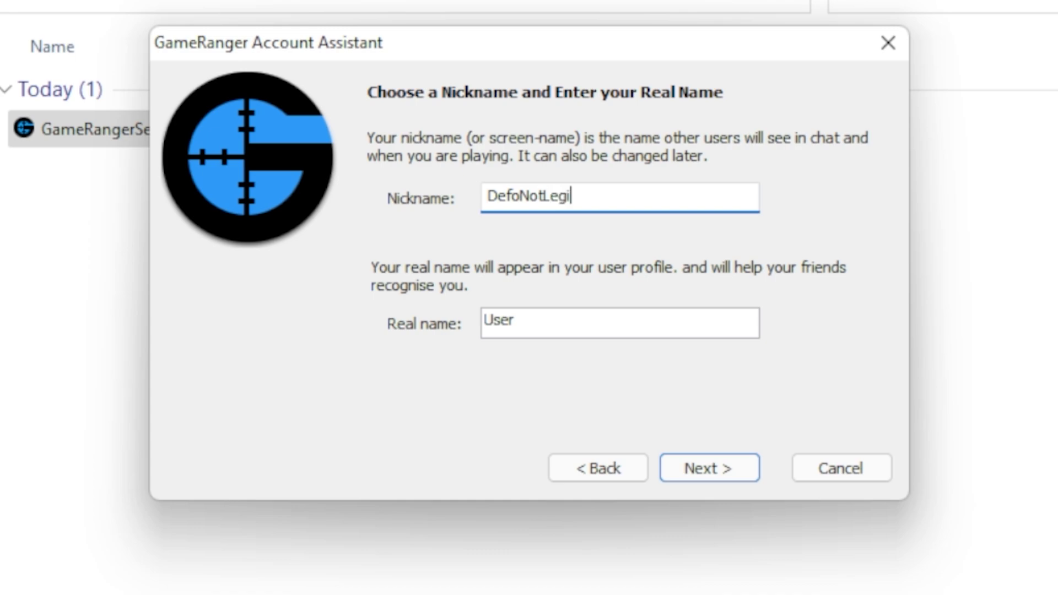
{"action": "key", "text": "Tab"}
{"action": "type", "text": "Al"}
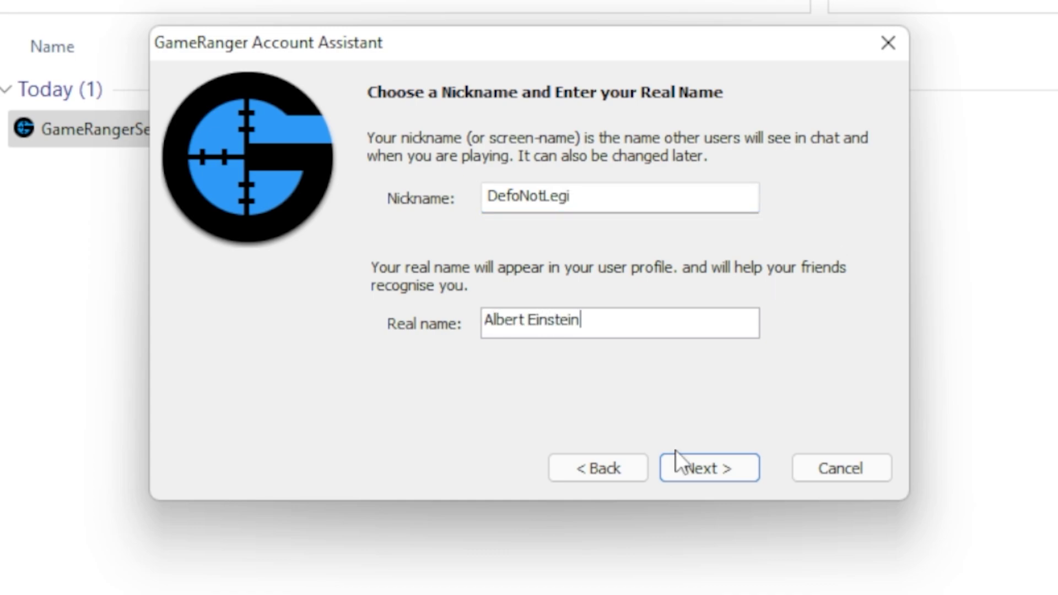
{"action": "left_click", "coordinate": [704, 475]}
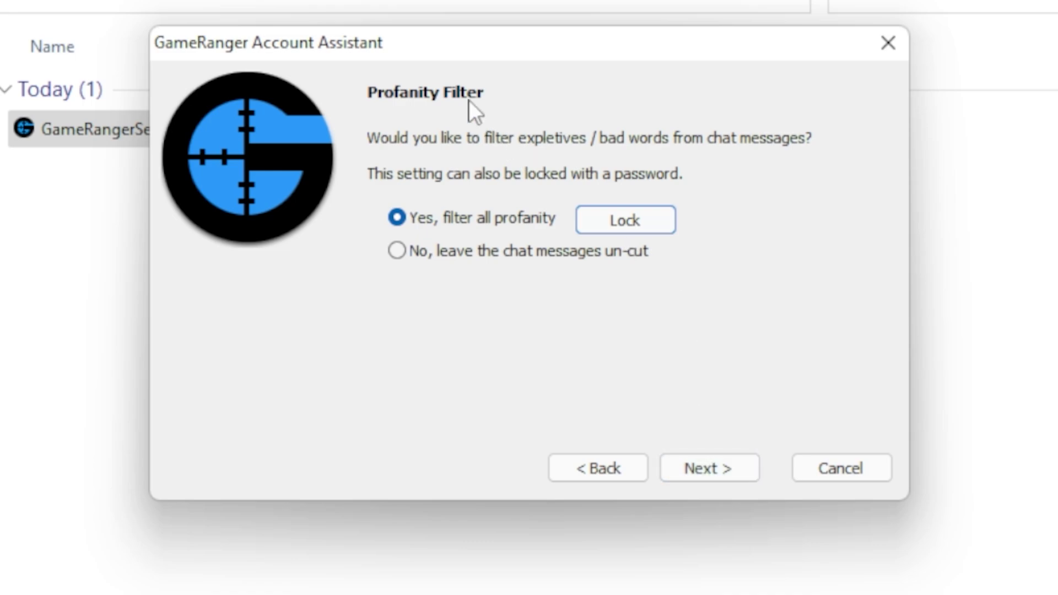
Choose no profanity filter and pick London from all timezones as the closest city.
{"action": "left_click", "coordinate": [507, 257]}
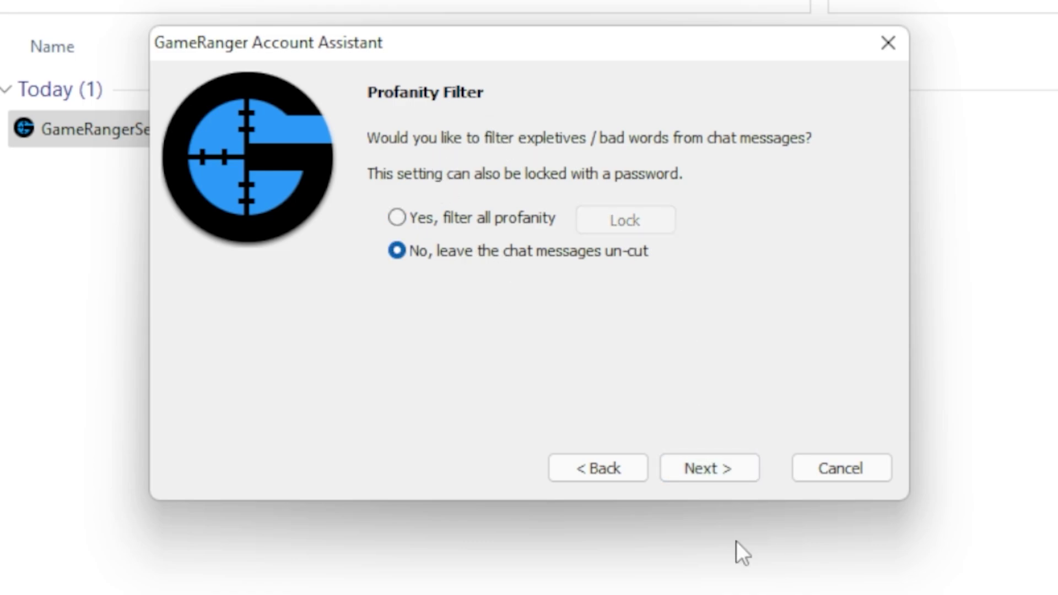
{"action": "left_click", "coordinate": [703, 466]}
{"action": "left_click", "coordinate": [538, 431]}
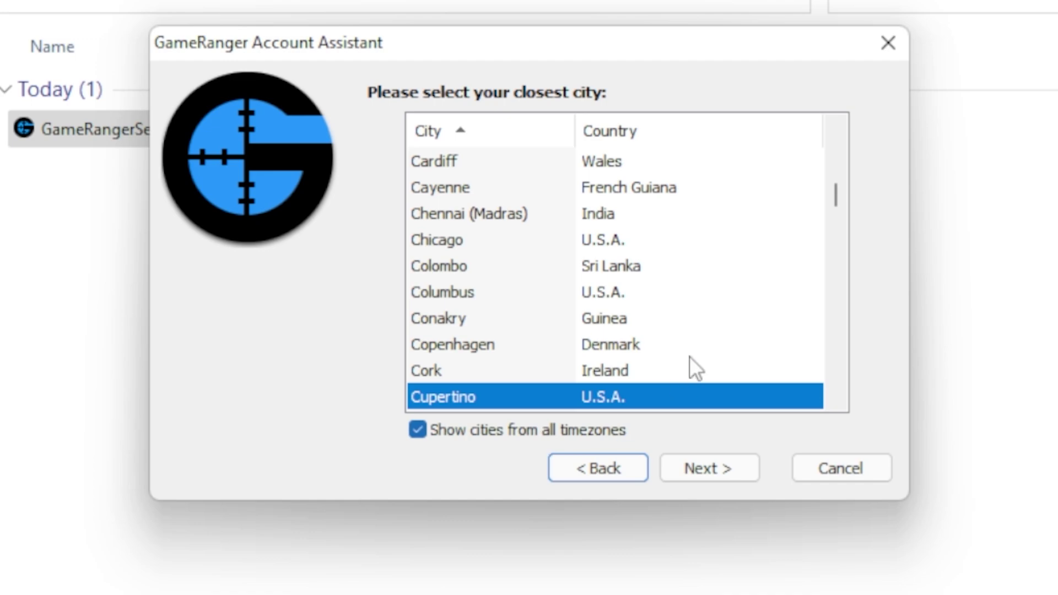
{"action": "scroll", "coordinate": [717, 287], "scroll_direction": "down", "scroll_amount": 15}
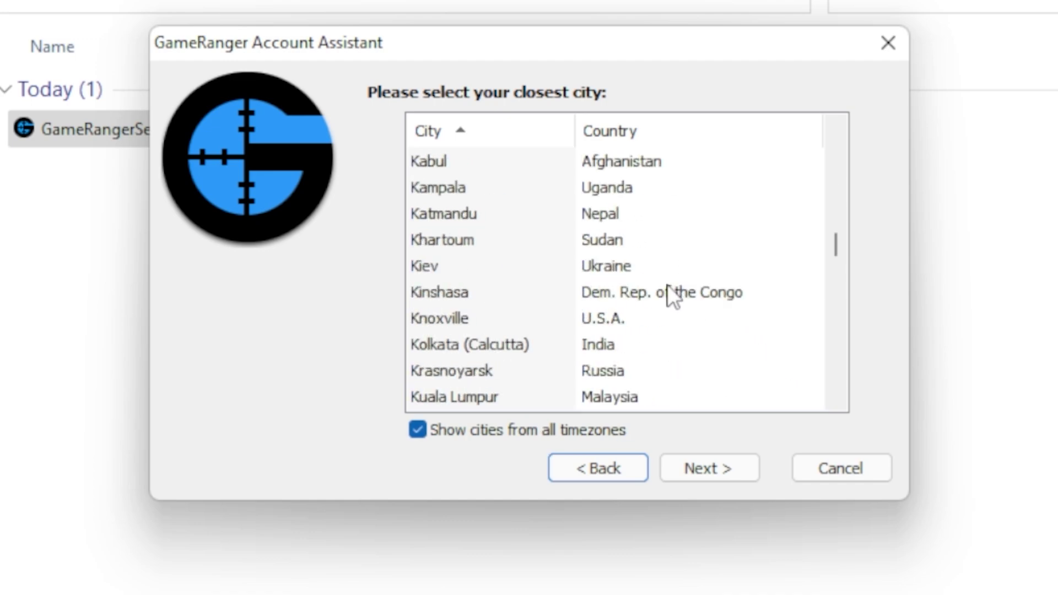
{"action": "scroll", "coordinate": [668, 285], "scroll_direction": "down", "scroll_amount": 3}
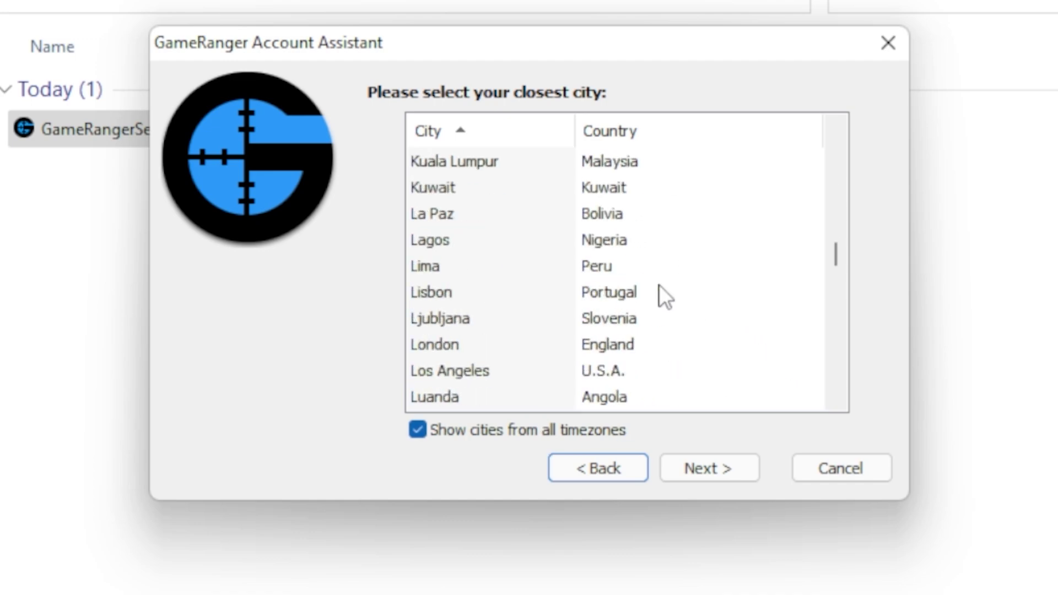
{"action": "left_click", "coordinate": [664, 344]}
{"action": "left_click", "coordinate": [698, 475]}
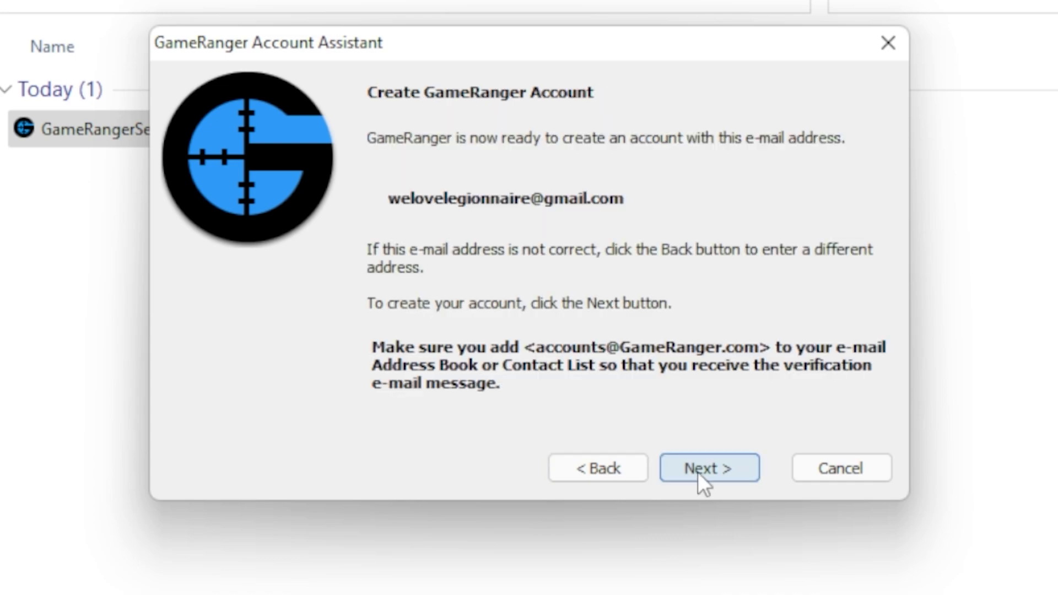
Create the account and activate it via the link in the GameRanger Accounts e-mail in Gmail.
{"action": "left_click", "coordinate": [698, 471]}
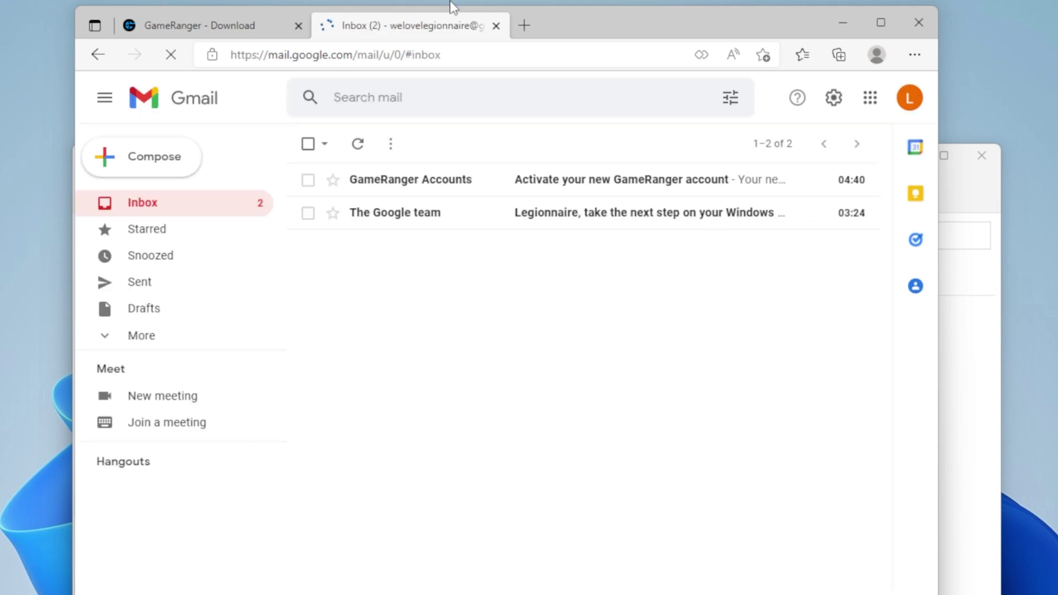
{"action": "left_click", "coordinate": [570, 181]}
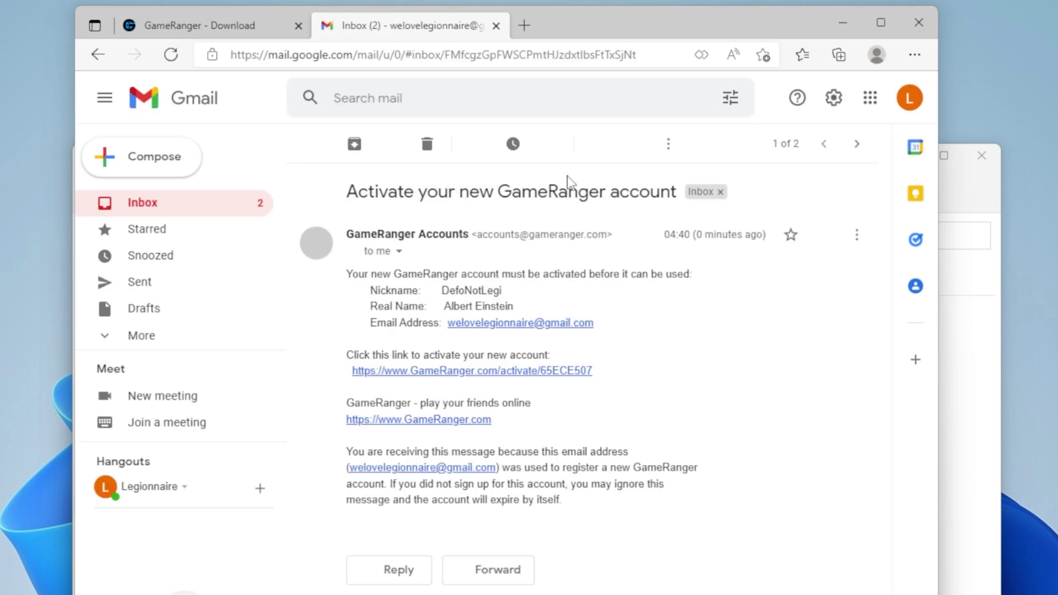
{"action": "left_click_drag", "start_coordinate": [369, 355], "coordinate": [546, 355]}
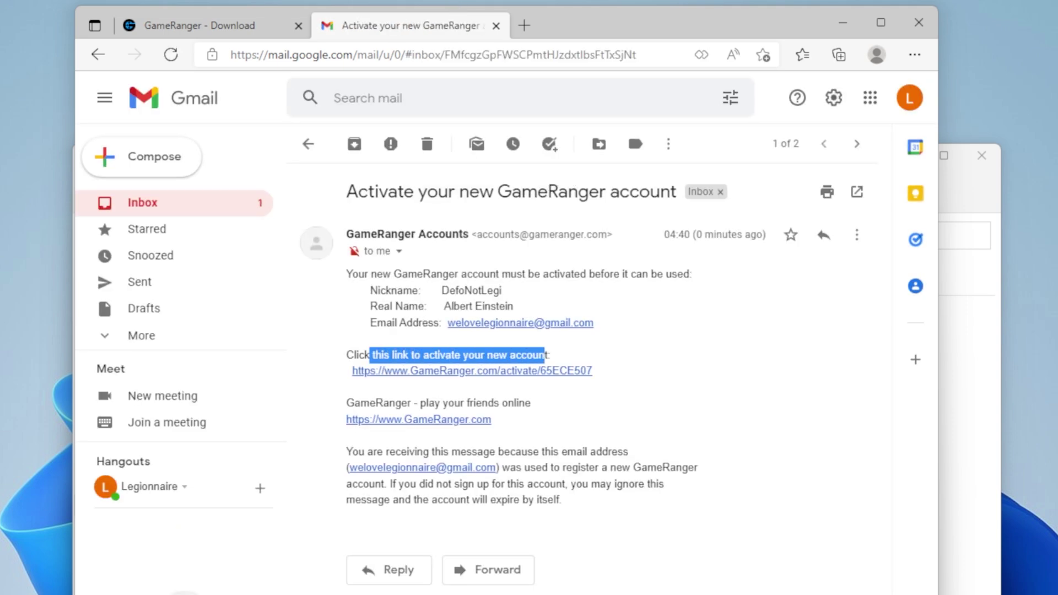
{"action": "left_click", "coordinate": [507, 371]}
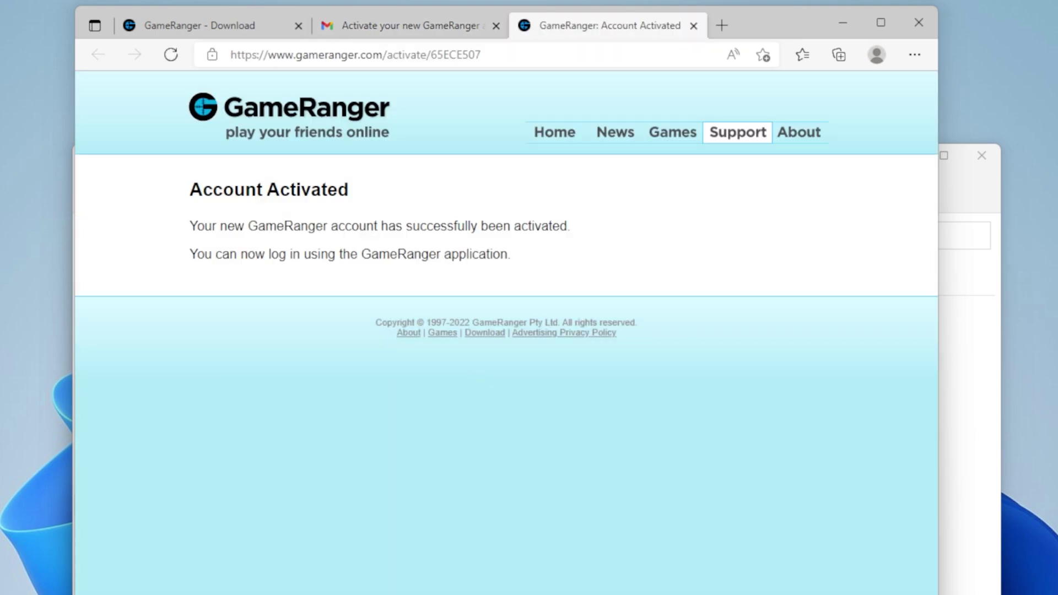
{"action": "left_click_drag", "start_coordinate": [193, 189], "coordinate": [394, 199]}
{"action": "left_click", "coordinate": [428, 200]}
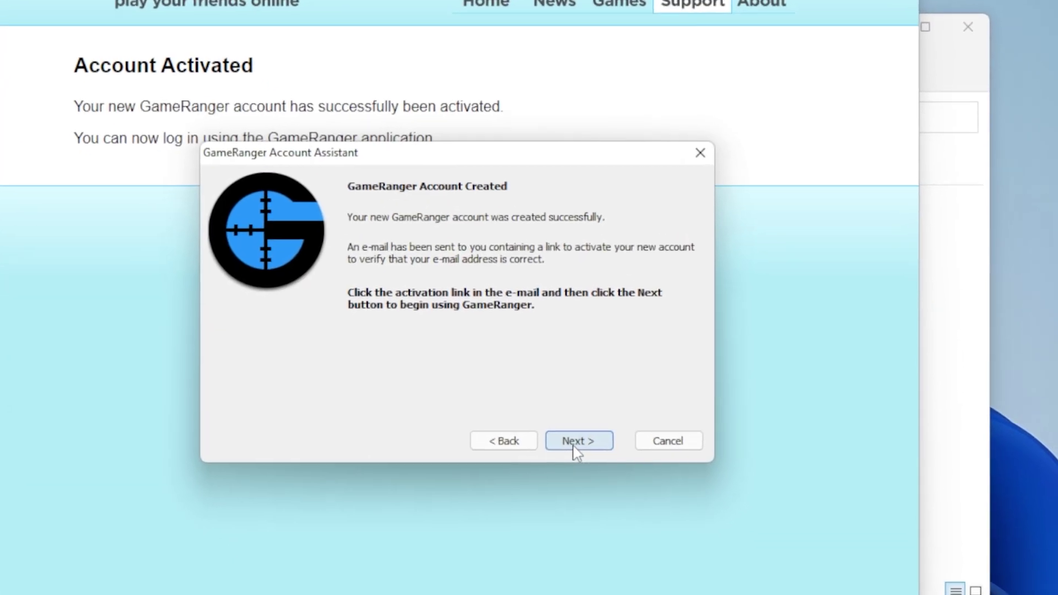
{"action": "left_click", "coordinate": [621, 517]}
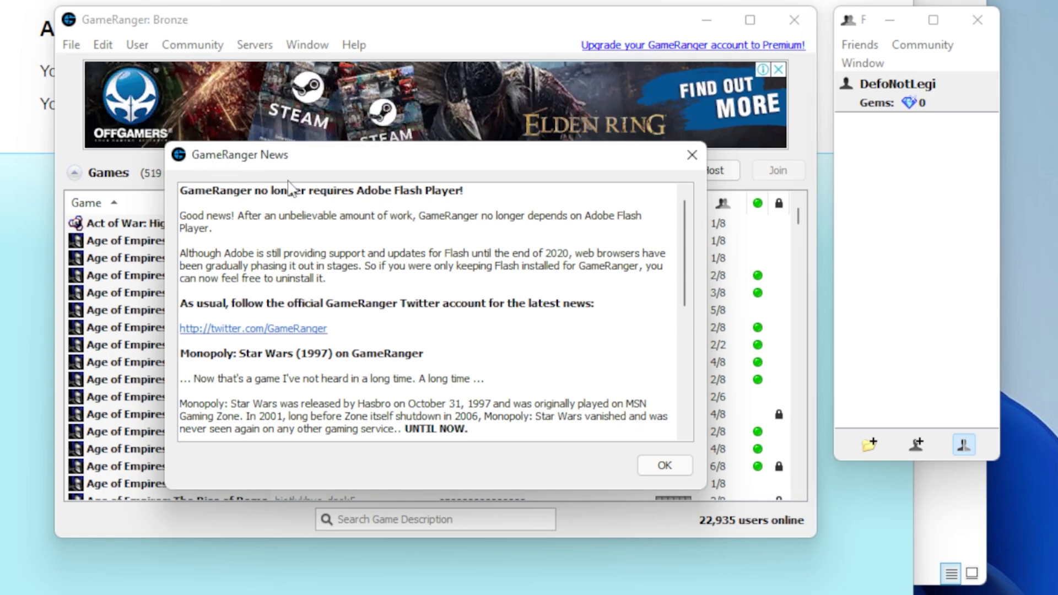
{"action": "left_click", "coordinate": [665, 466]}
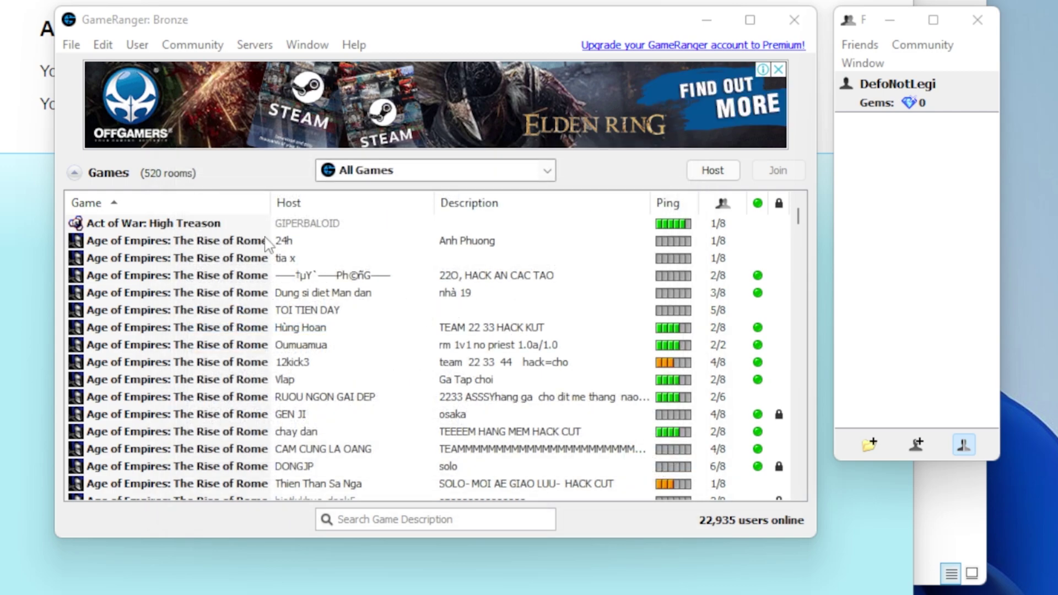
{"action": "left_click", "coordinate": [380, 177]}
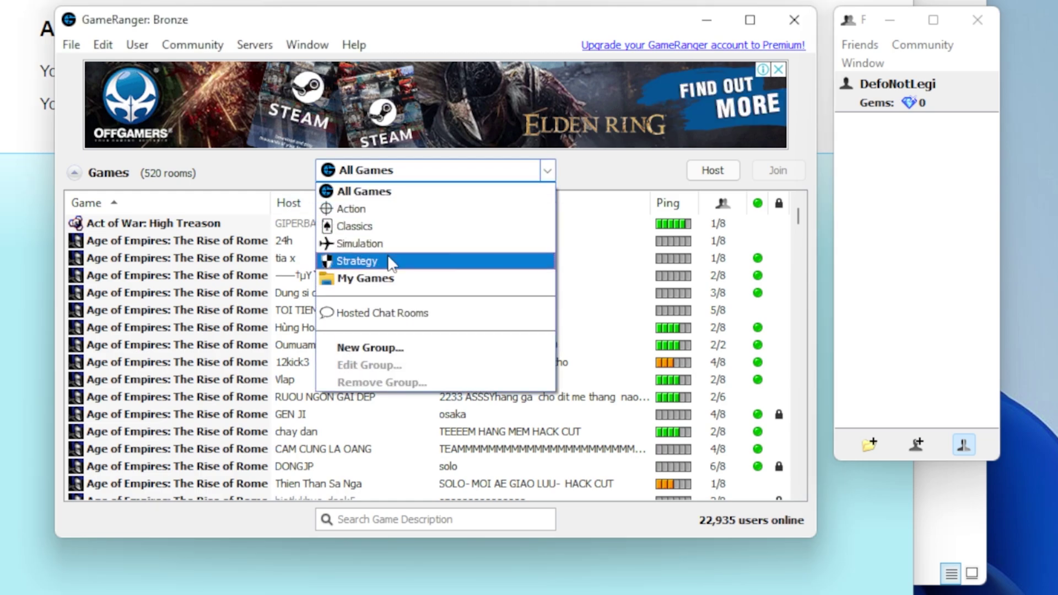
{"action": "left_click", "coordinate": [425, 284]}
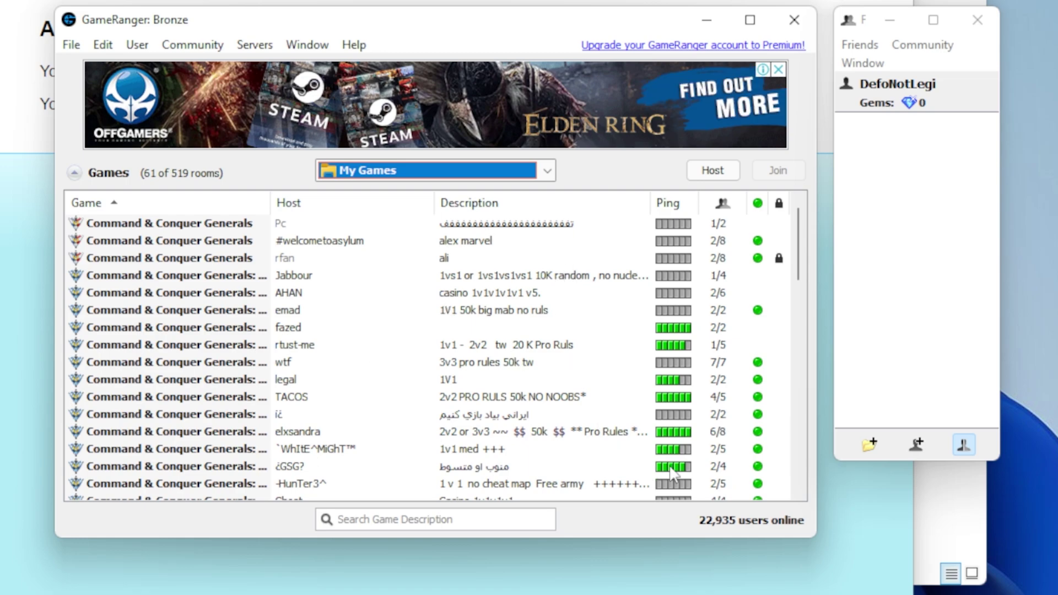
{"action": "double_click", "coordinate": [674, 538]}
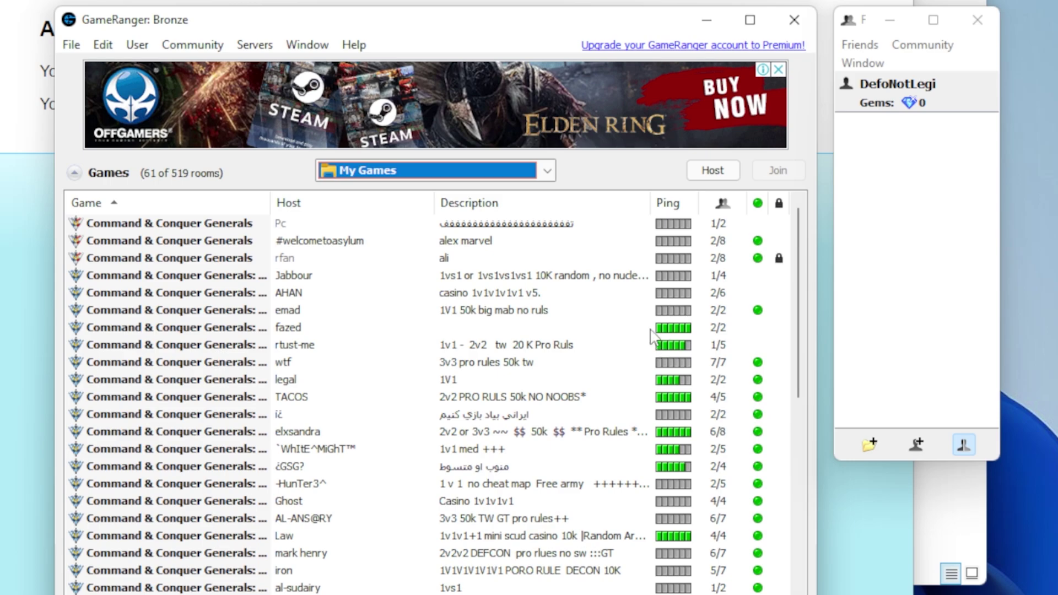
{"action": "left_click", "coordinate": [757, 210]}
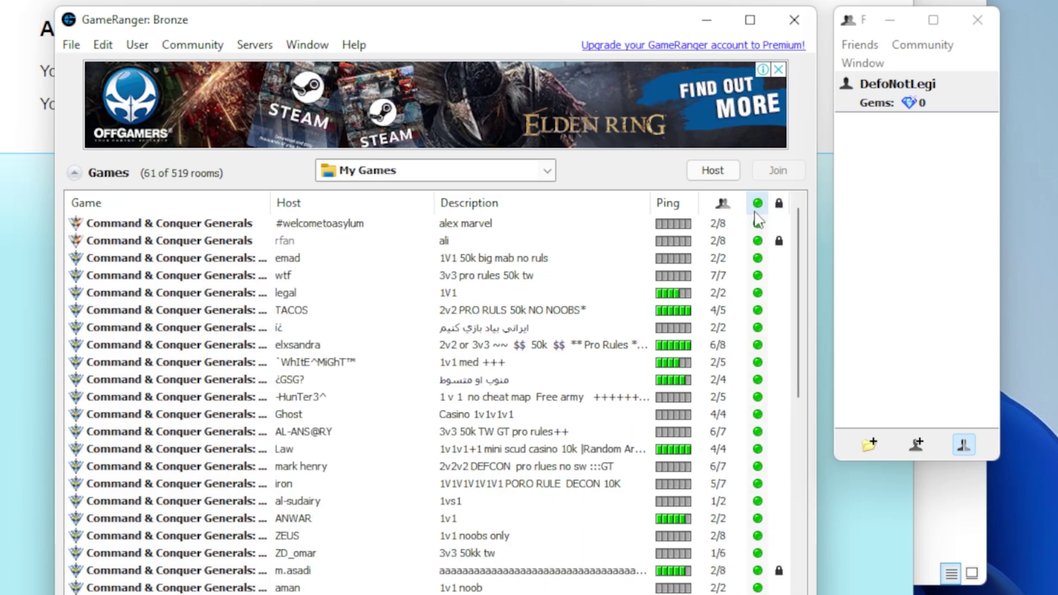
{"action": "left_click", "coordinate": [758, 212]}
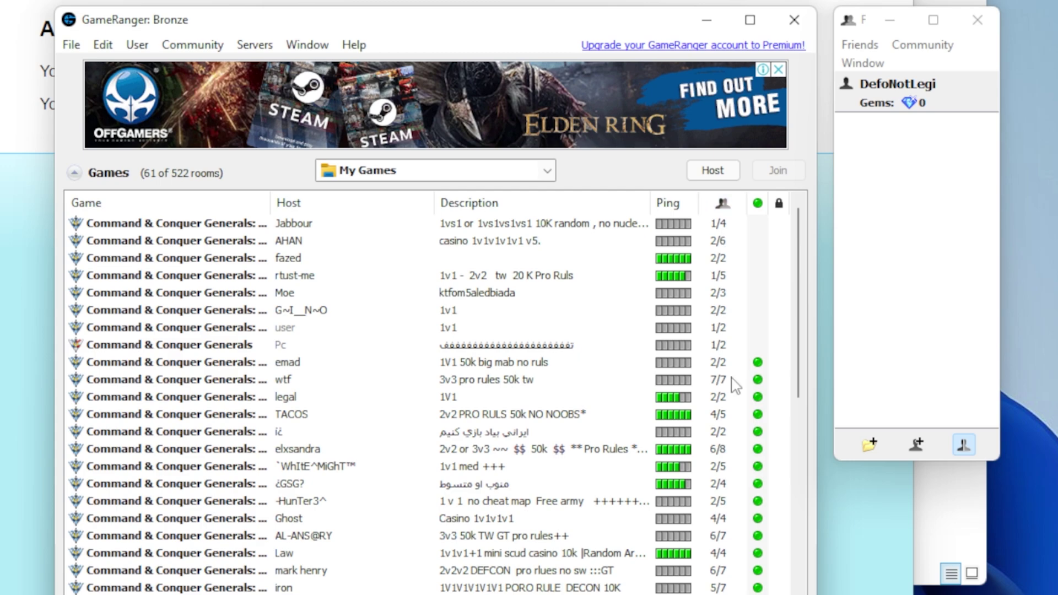
{"action": "left_click", "coordinate": [748, 364]}
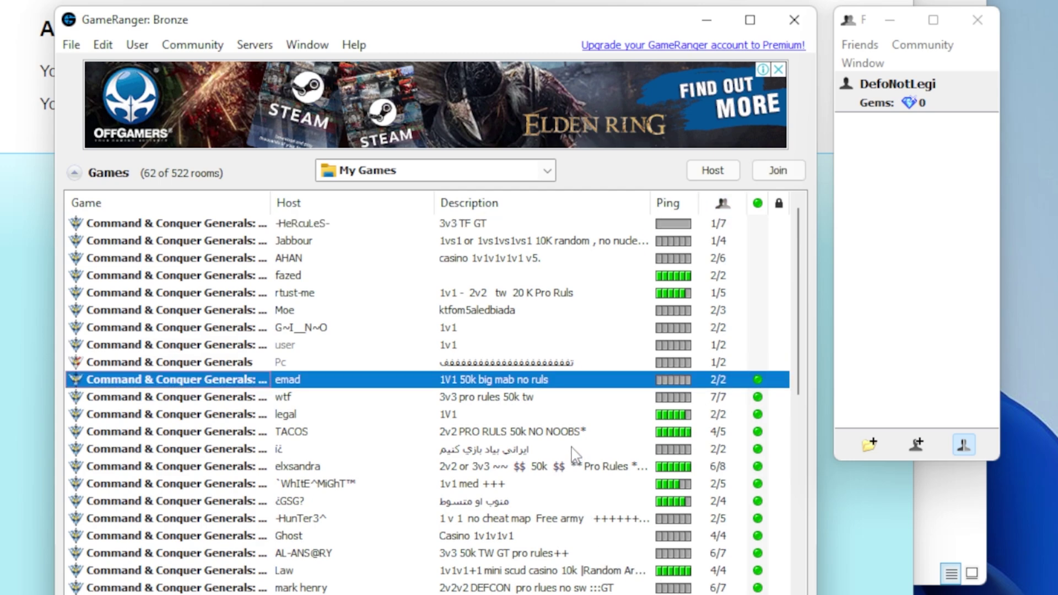
{"action": "left_click", "coordinate": [530, 398]}
{"action": "double_click", "coordinate": [499, 431]}
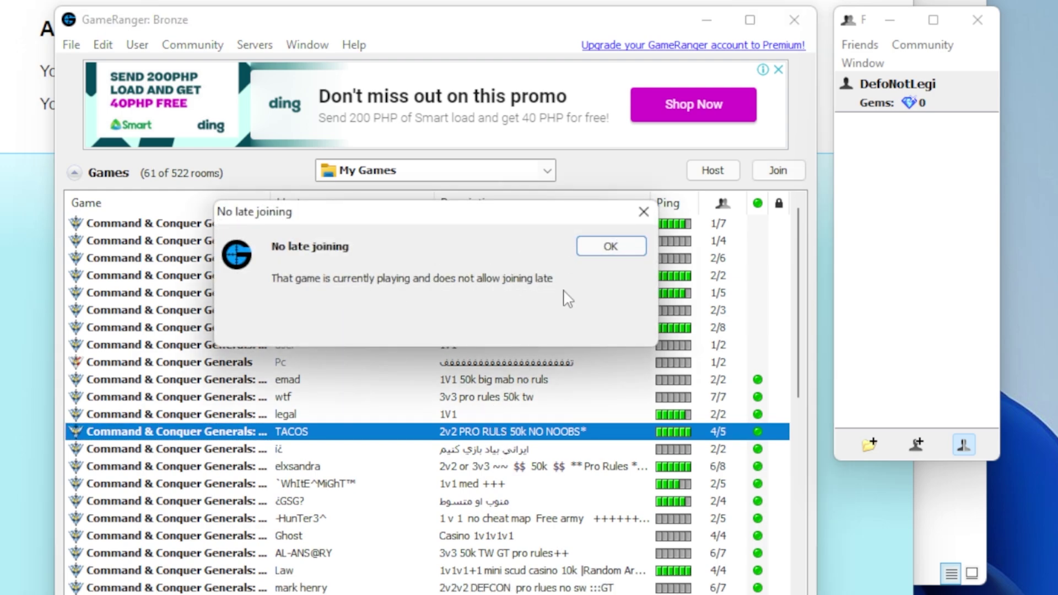
{"action": "left_click", "coordinate": [617, 247]}
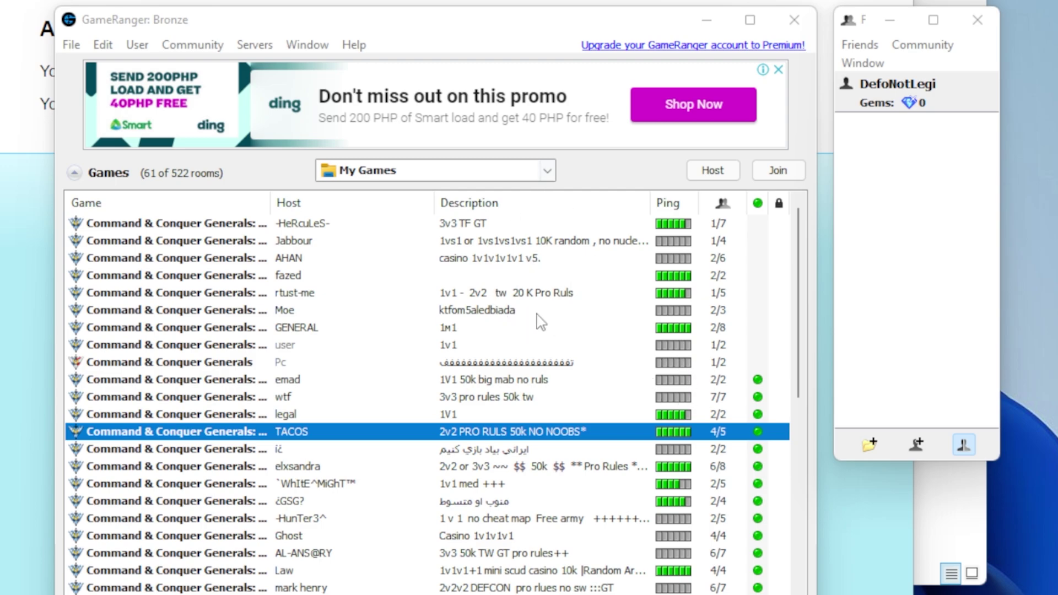
{"action": "left_click", "coordinate": [557, 243]}
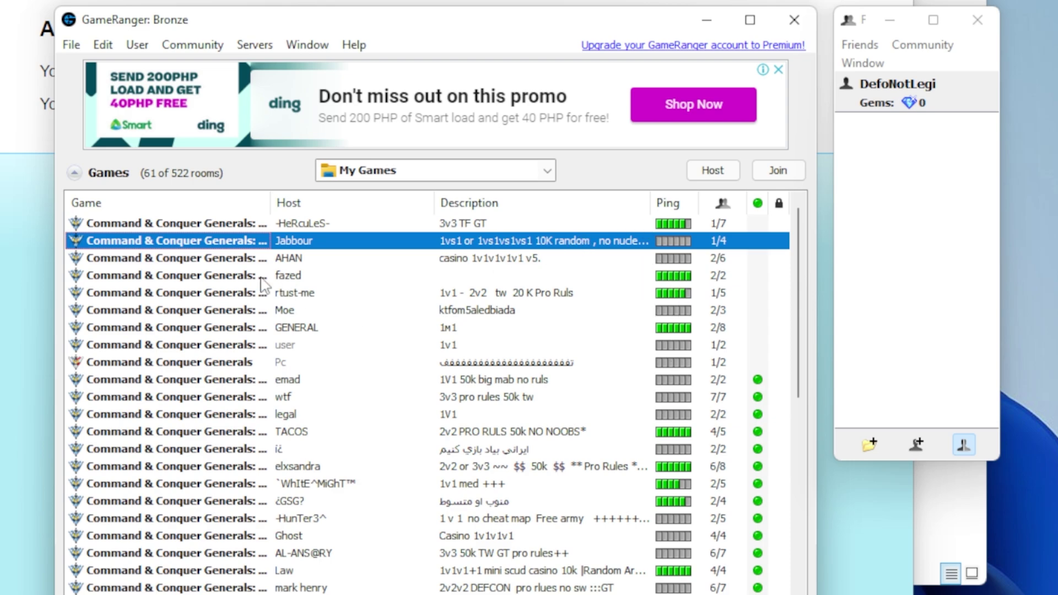
Turn off 'Show graphical game ping' in Options > Appearance.
{"action": "left_click", "coordinate": [103, 45]}
{"action": "left_click", "coordinate": [160, 293]}
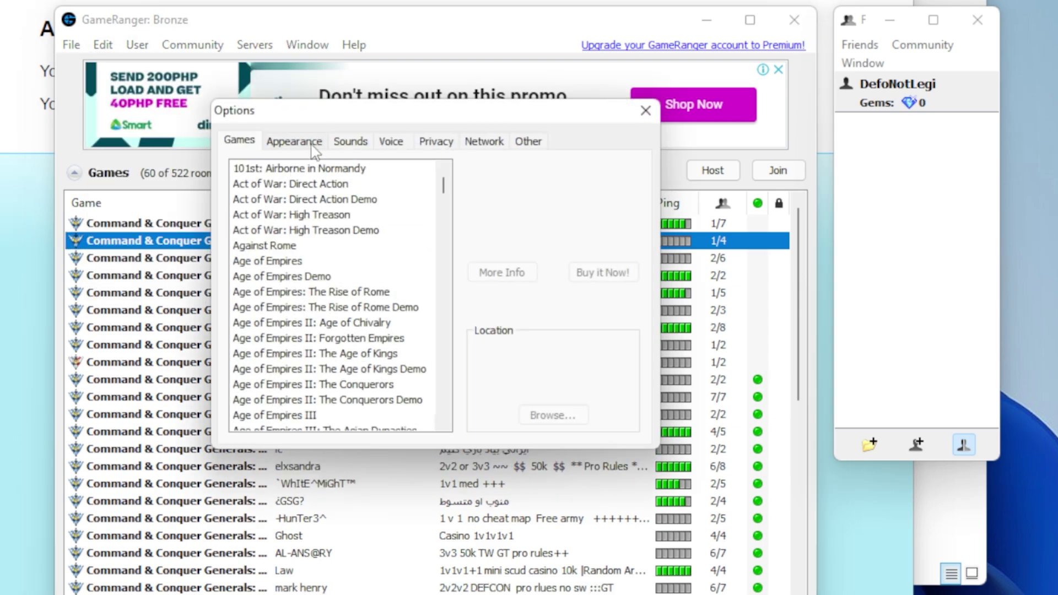
{"action": "left_click", "coordinate": [311, 144]}
{"action": "left_click", "coordinate": [306, 368]}
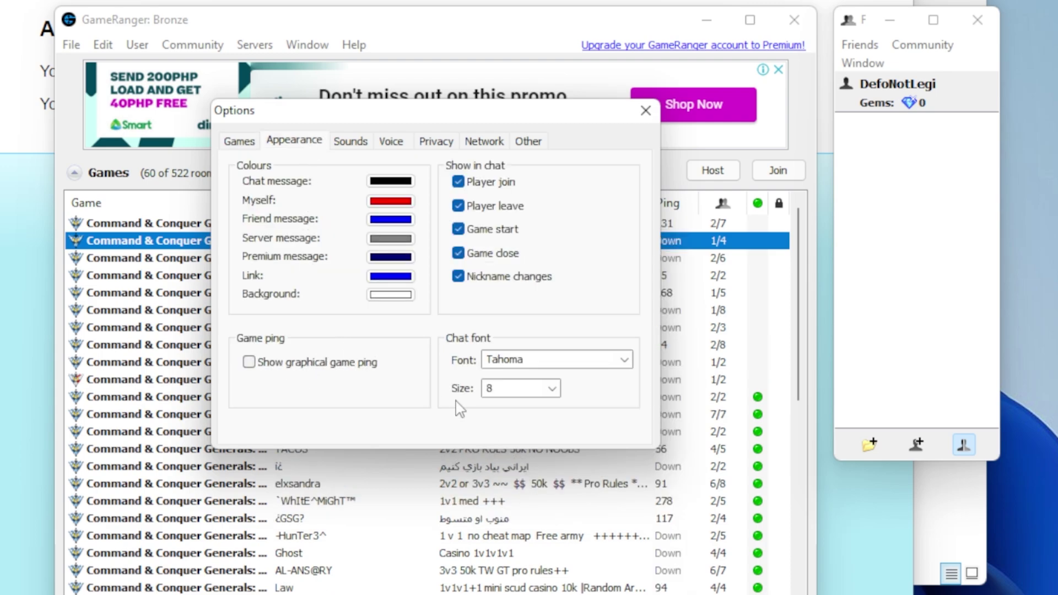
Set the network connection speed to 2 Mbps DSL/Cable.
{"action": "left_click", "coordinate": [353, 142]}
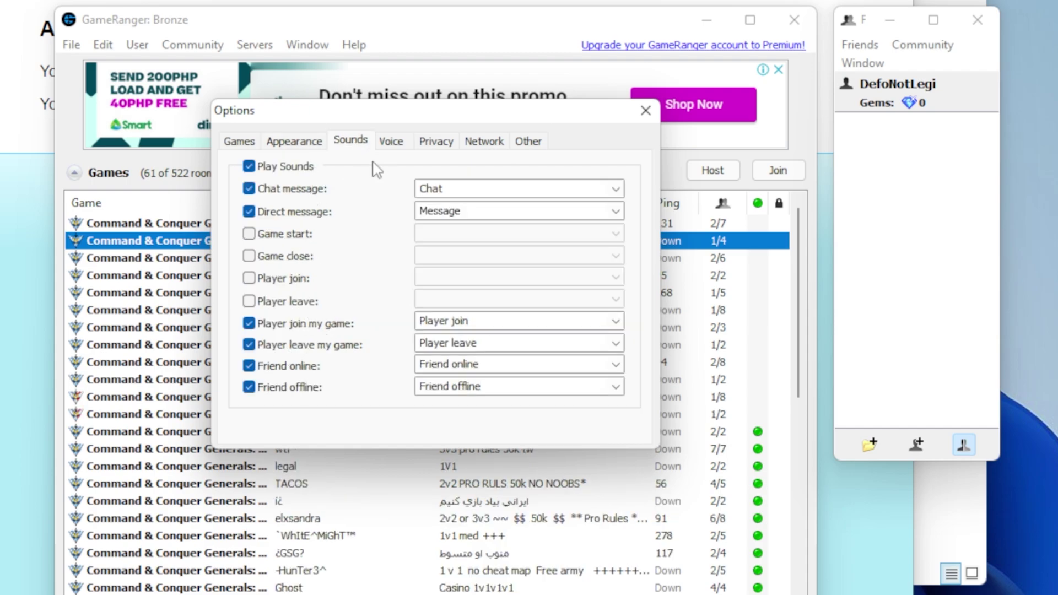
{"action": "left_click", "coordinate": [391, 142]}
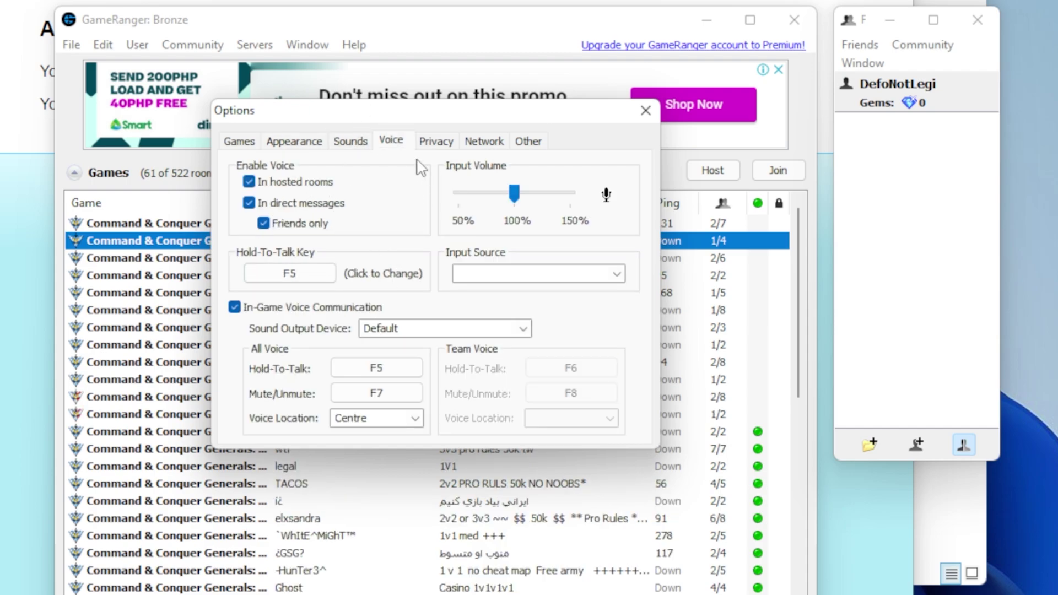
{"action": "left_click", "coordinate": [435, 144]}
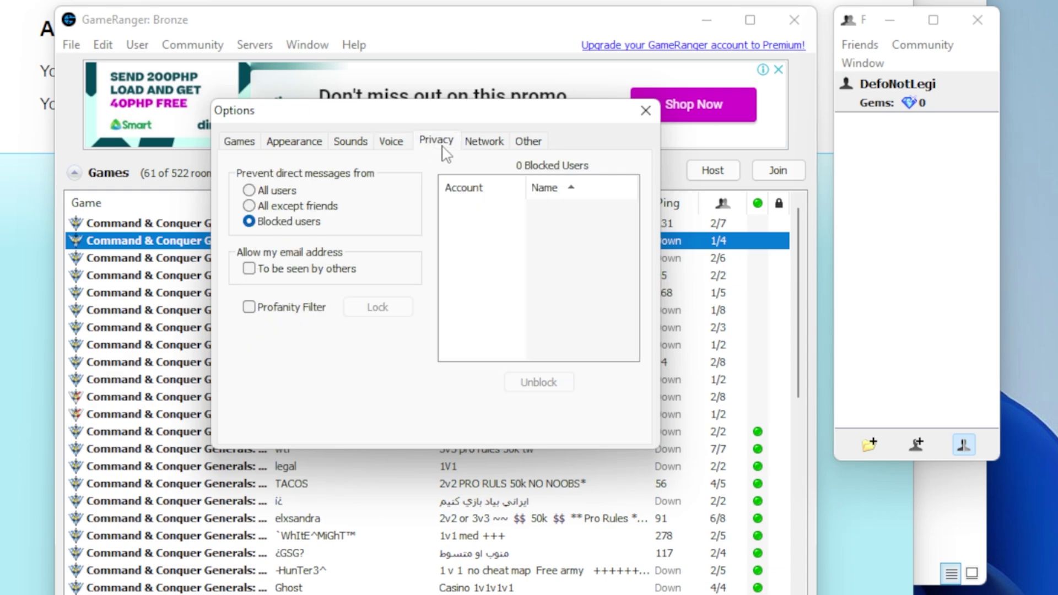
{"action": "left_click", "coordinate": [485, 143]}
{"action": "left_click", "coordinate": [476, 172]}
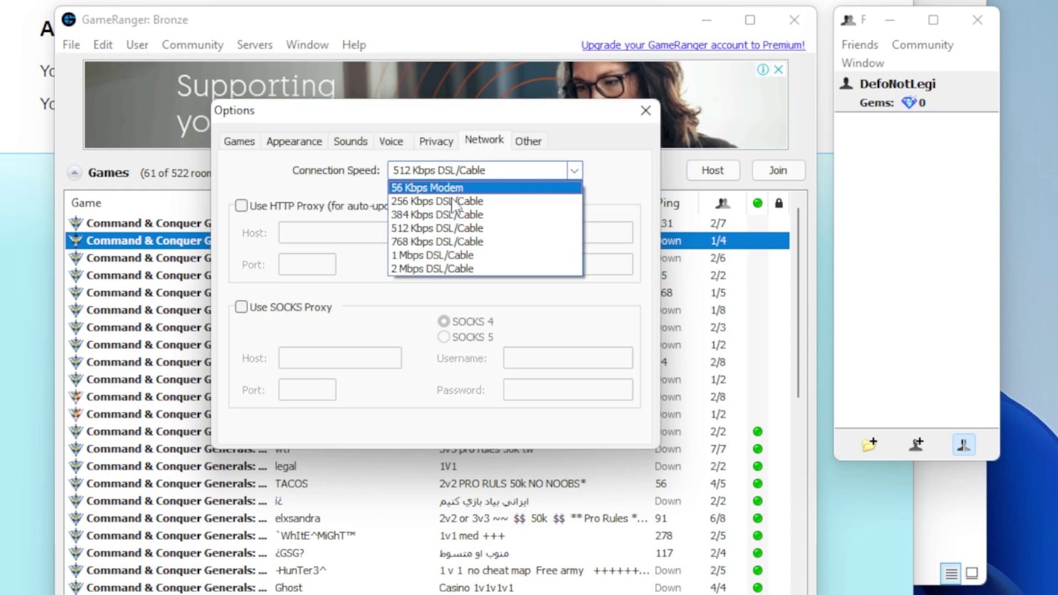
{"action": "left_click", "coordinate": [429, 269]}
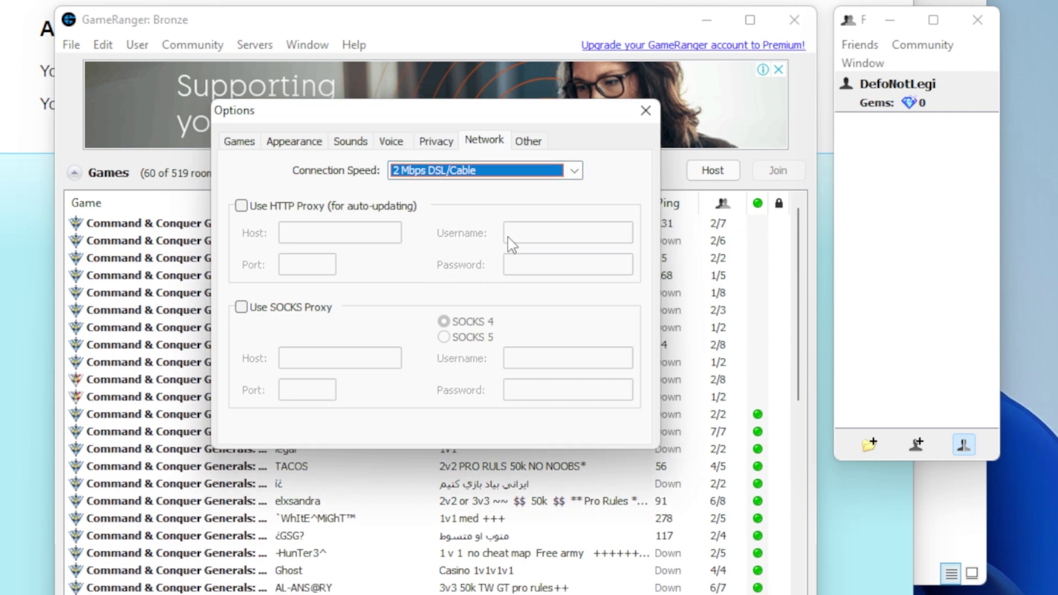
{"action": "left_click", "coordinate": [528, 143]}
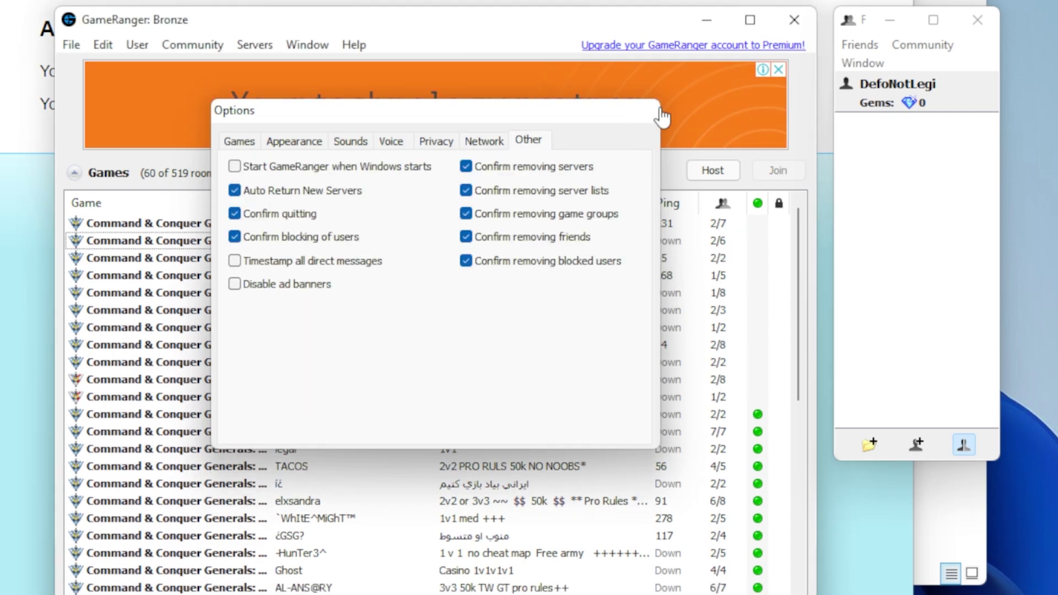
Close Options and set tray notifications to 'Friends' Game Rooms Only'.
{"action": "left_click", "coordinate": [645, 111]}
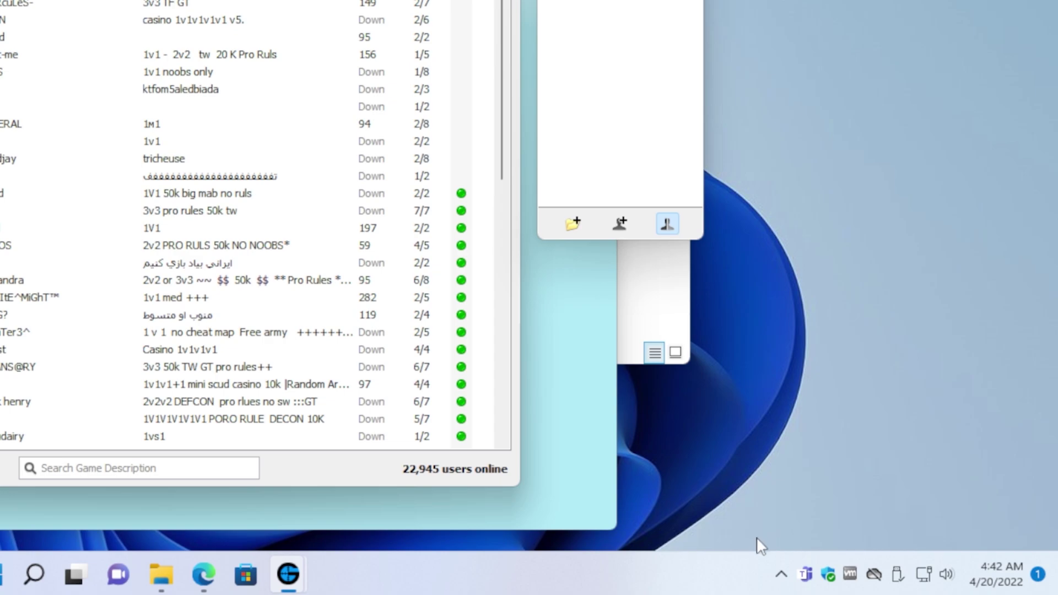
{"action": "left_click", "coordinate": [782, 575]}
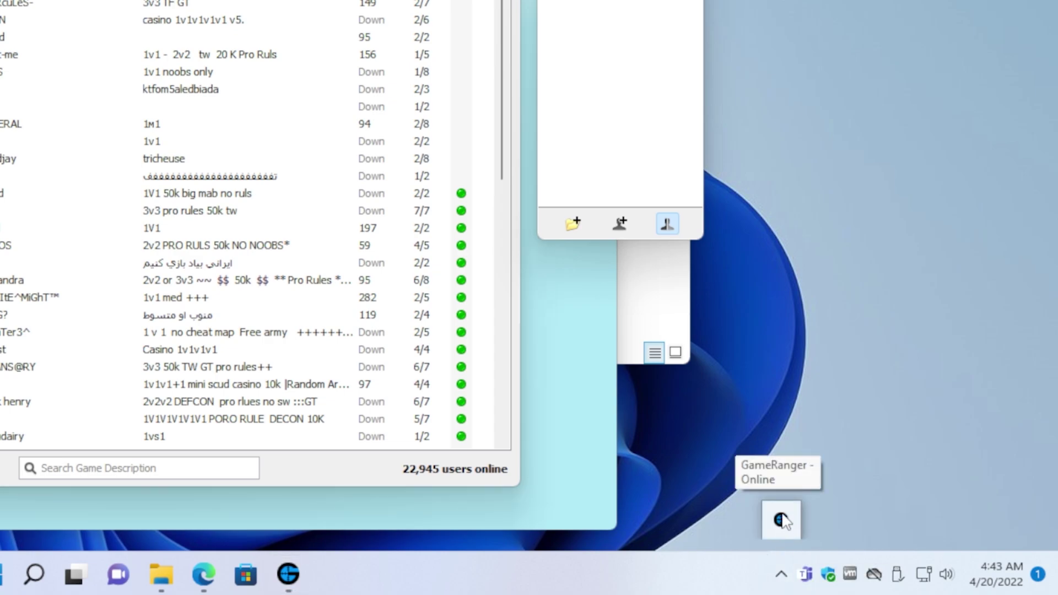
{"action": "right_click", "coordinate": [781, 520]}
{"action": "left_click", "coordinate": [827, 475]}
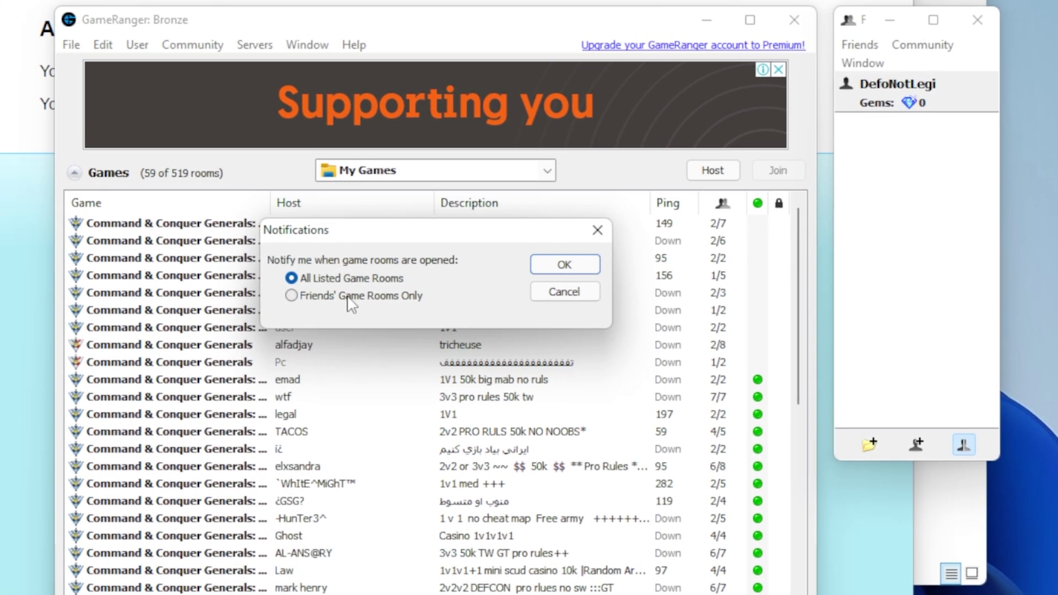
{"action": "left_click", "coordinate": [56, 77]}
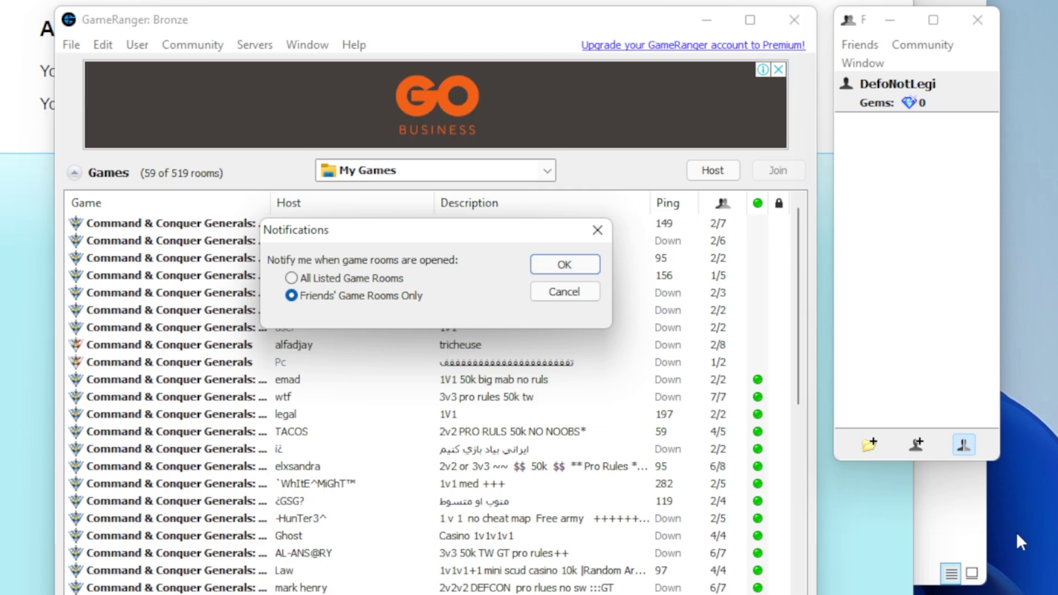
{"action": "left_click", "coordinate": [565, 265]}
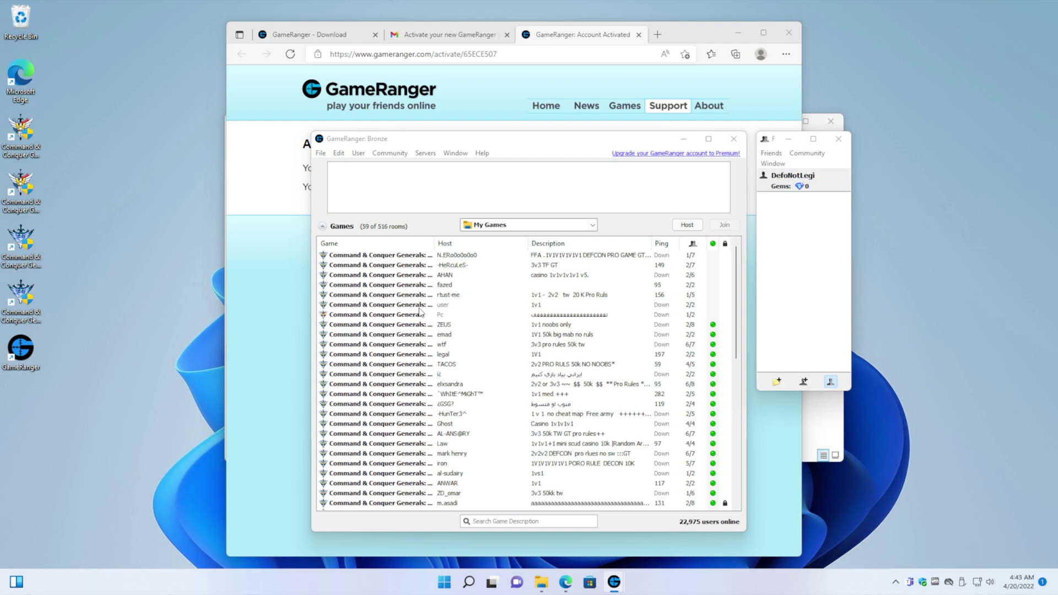
Launch GenPatcher from Start search with administrator privileges.
{"action": "key", "text": "super"}
{"action": "type", "text": "genpa"}
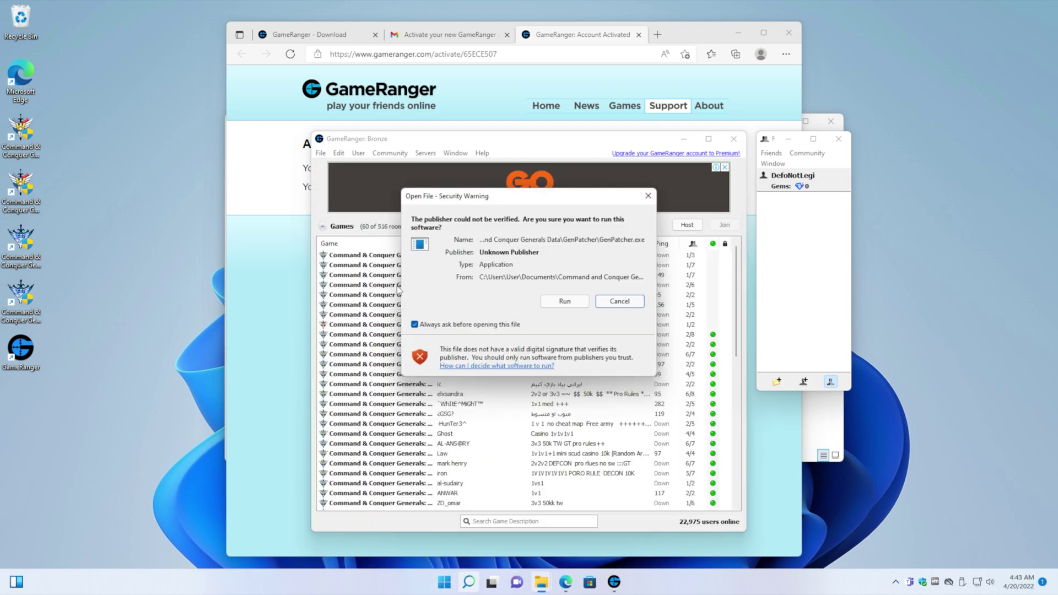
{"action": "left_click", "coordinate": [579, 305]}
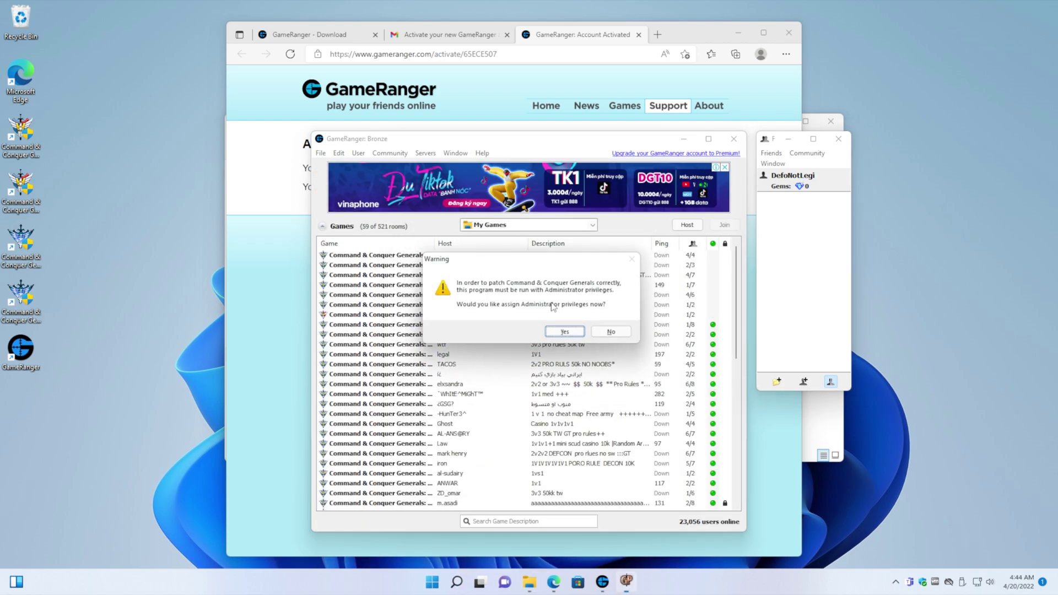
{"action": "left_click", "coordinate": [565, 332]}
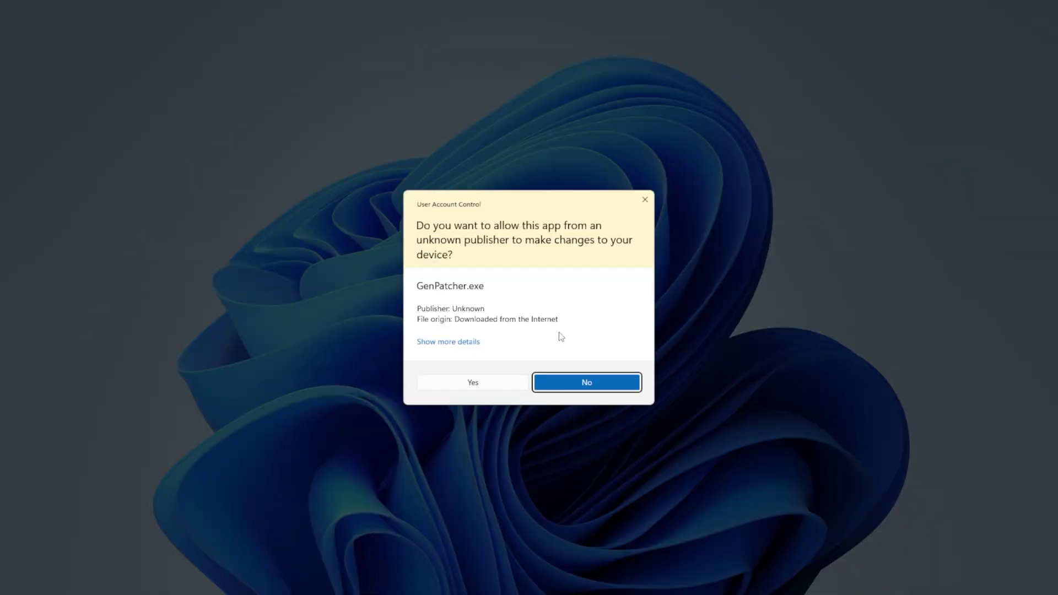
{"action": "left_click", "coordinate": [488, 384]}
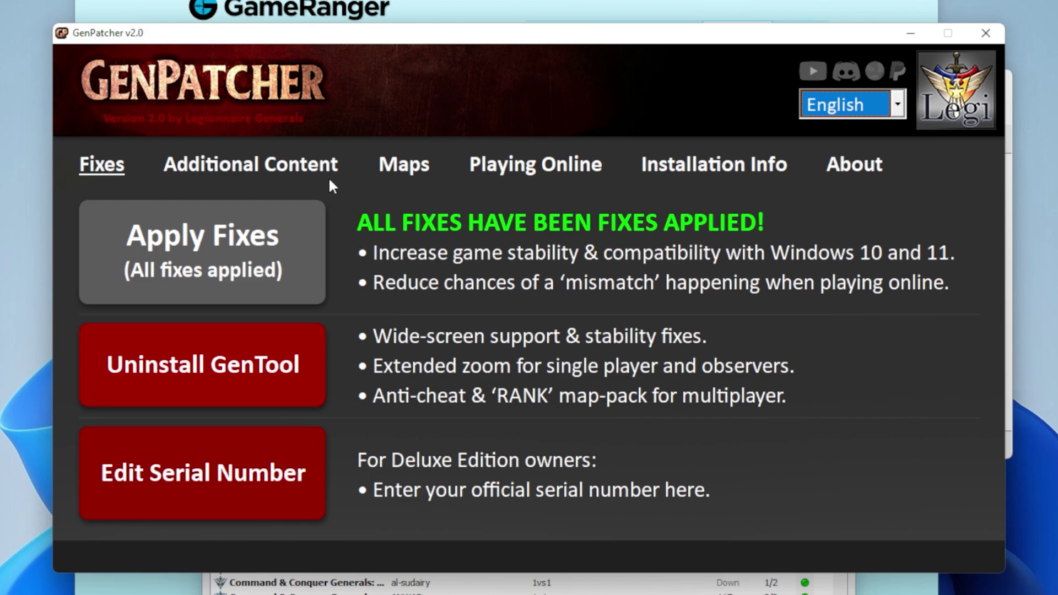
Check GenTool under Additional Content, then enable 'Launch the game in a window' for online play.
{"action": "left_click", "coordinate": [306, 171]}
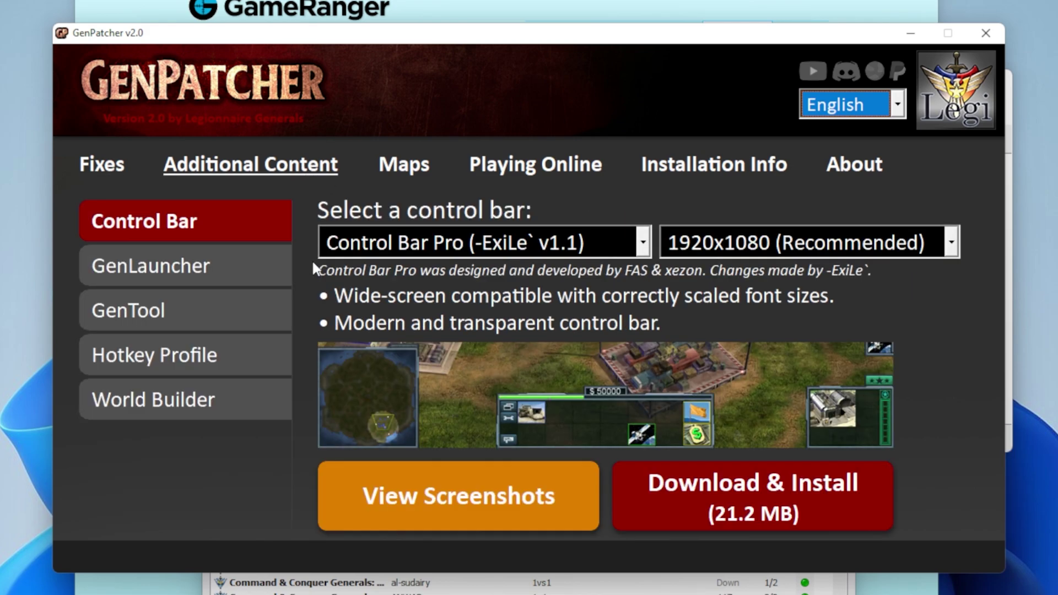
{"action": "left_click", "coordinate": [289, 311]}
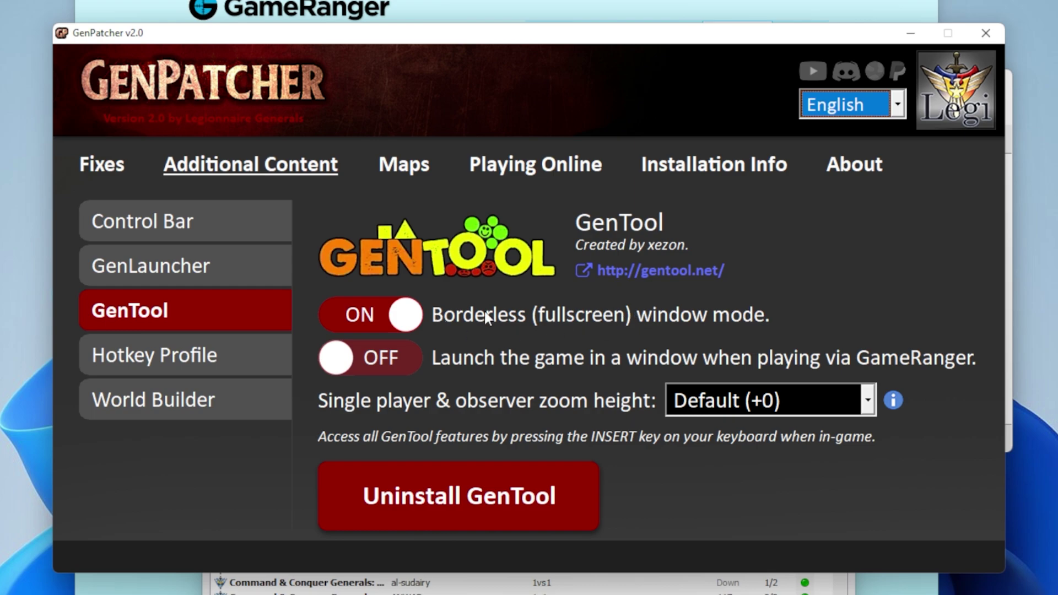
{"action": "left_click", "coordinate": [536, 172]}
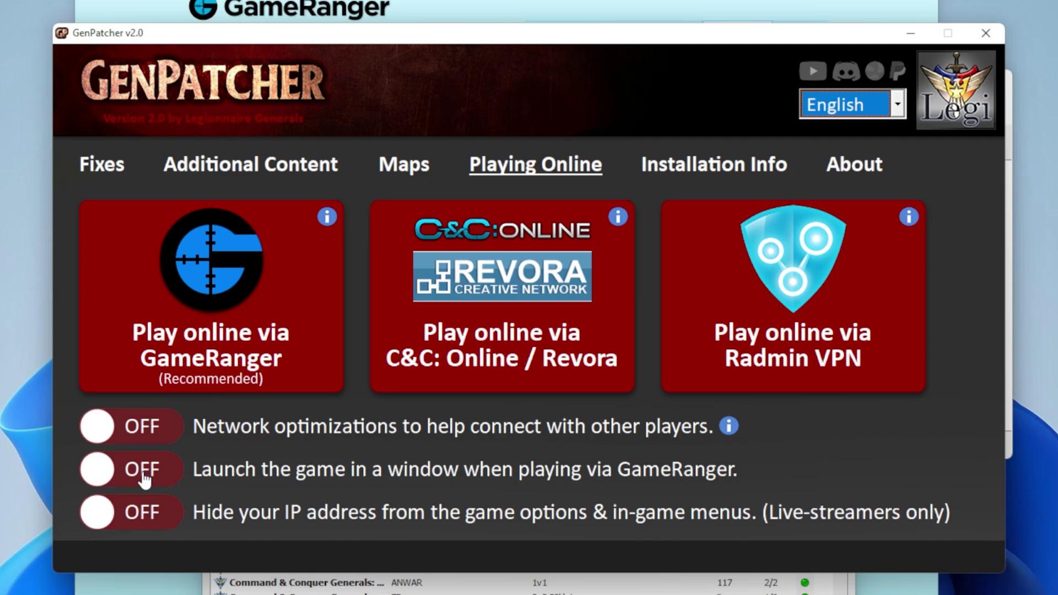
{"action": "left_click", "coordinate": [125, 474]}
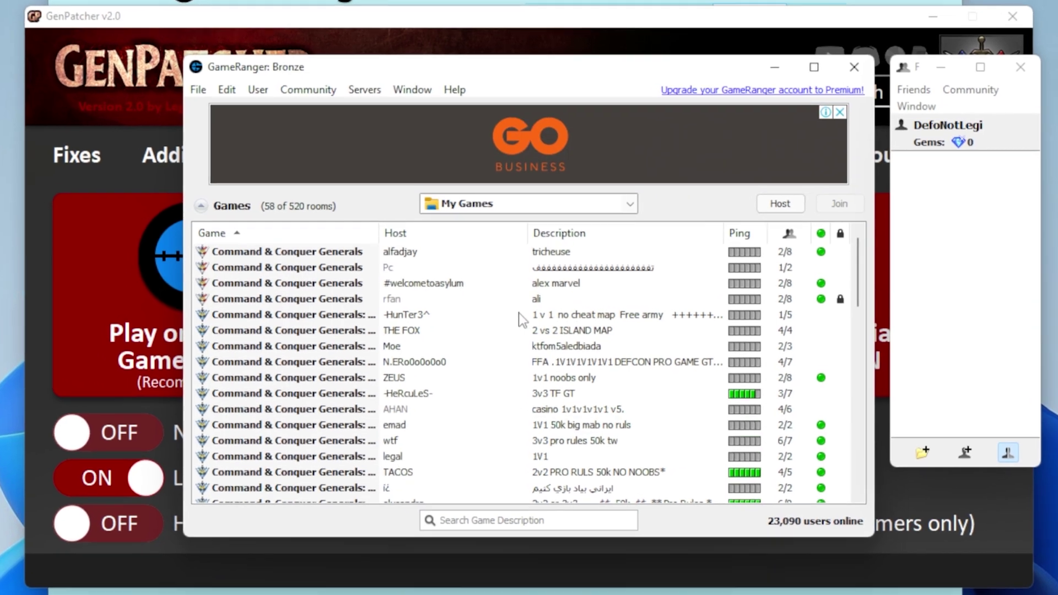
Join the 1 versus 1 room, allowing firewall access and continuing past the NAT warning.
{"action": "double_click", "coordinate": [543, 319]}
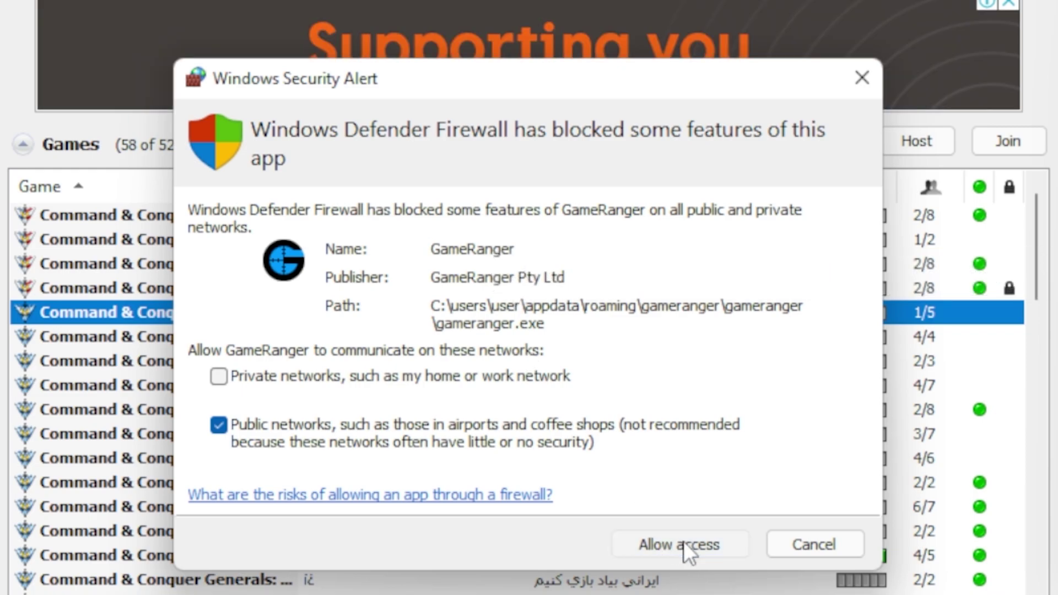
{"action": "left_click", "coordinate": [684, 545]}
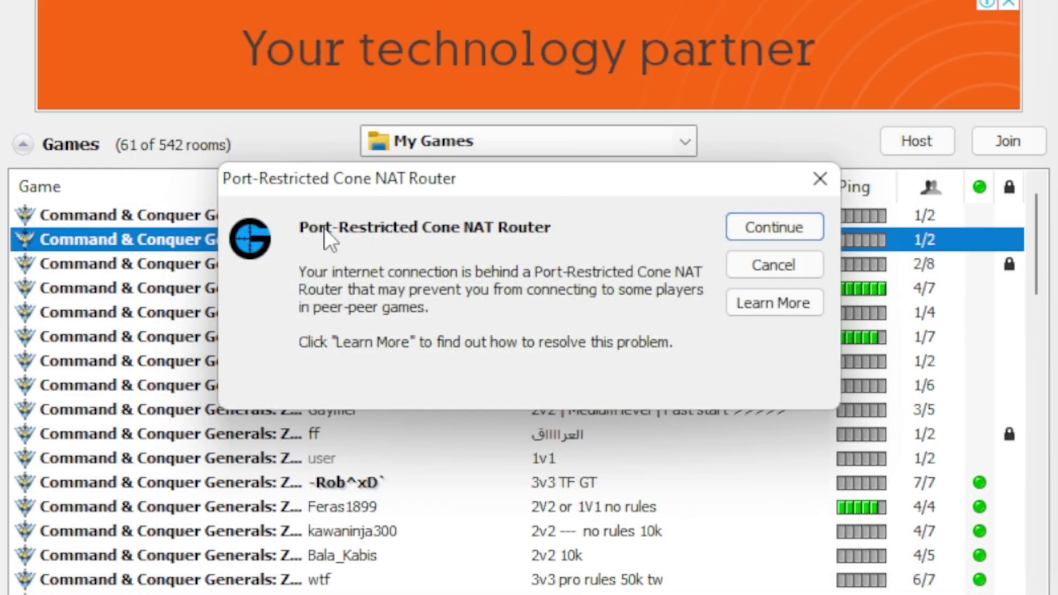
{"action": "left_click", "coordinate": [770, 231]}
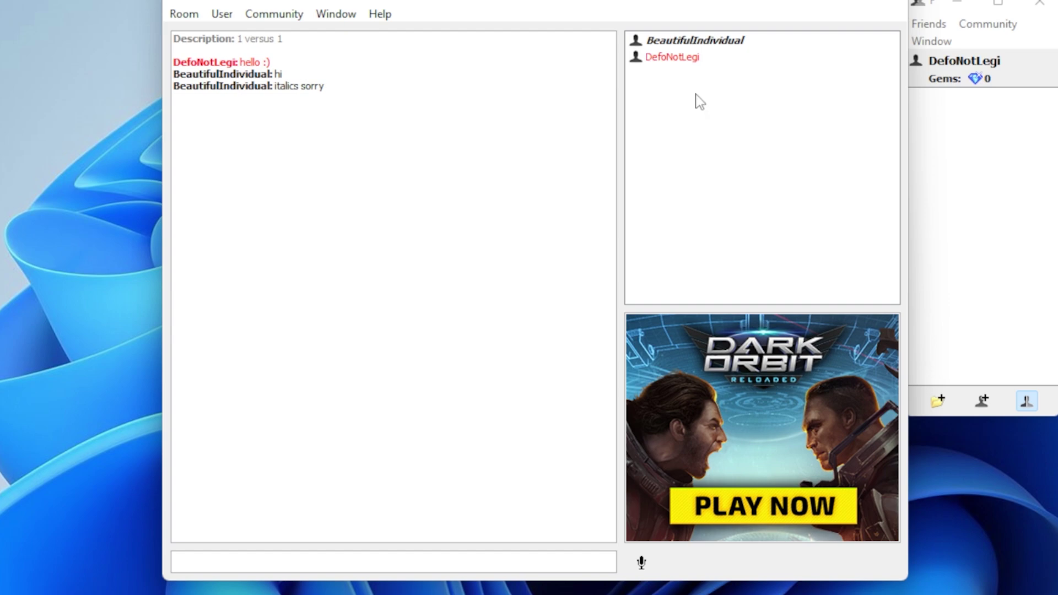
Select and deselect the other player, then focus the chat box to send 'oh 1 sec' and 'brb'.
{"action": "left_click", "coordinate": [774, 41]}
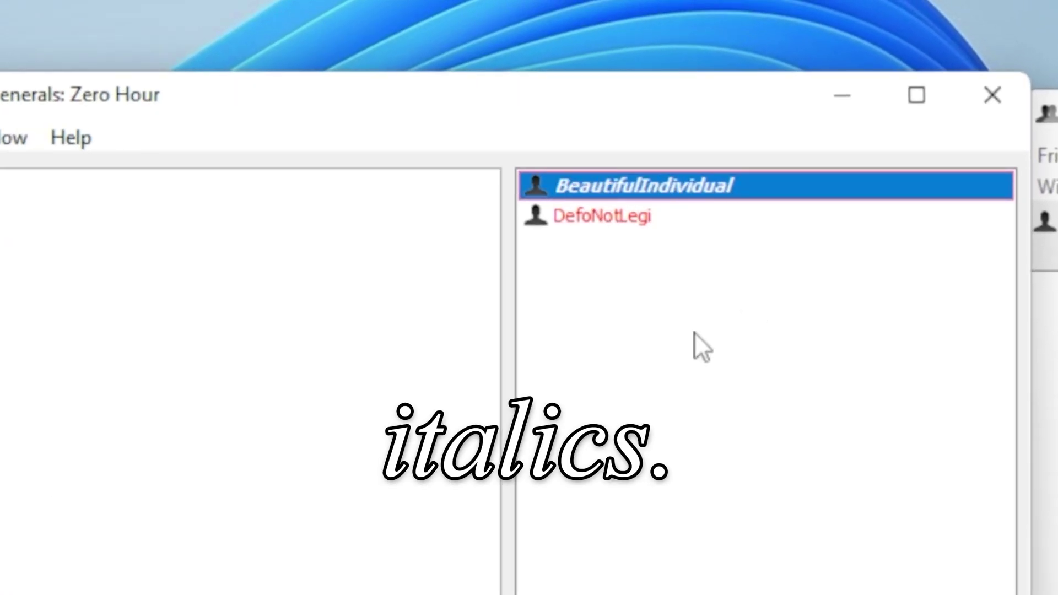
{"action": "left_click", "coordinate": [695, 333]}
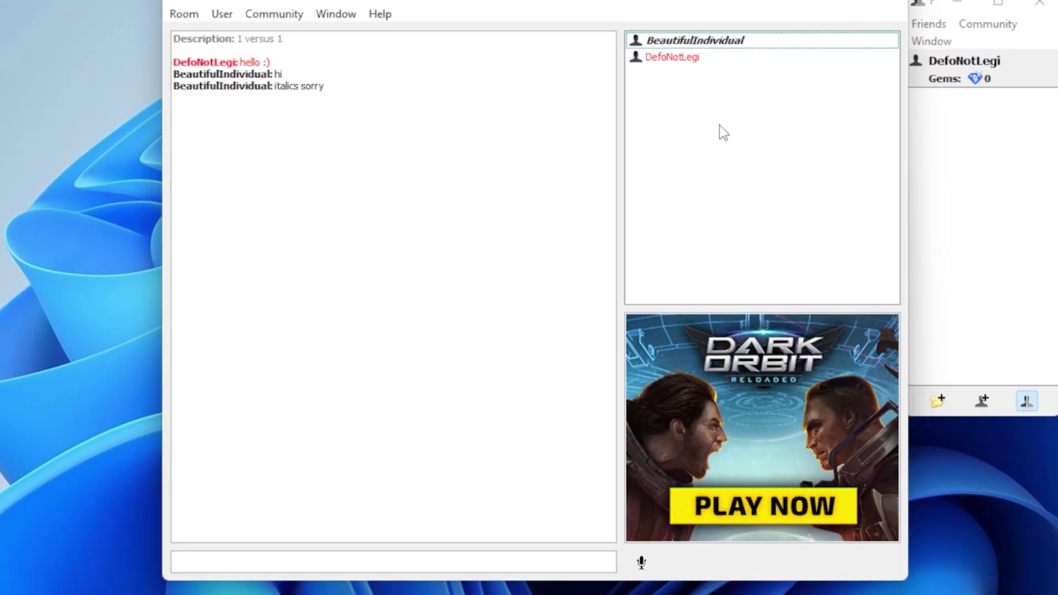
{"action": "left_click", "coordinate": [177, 562]}
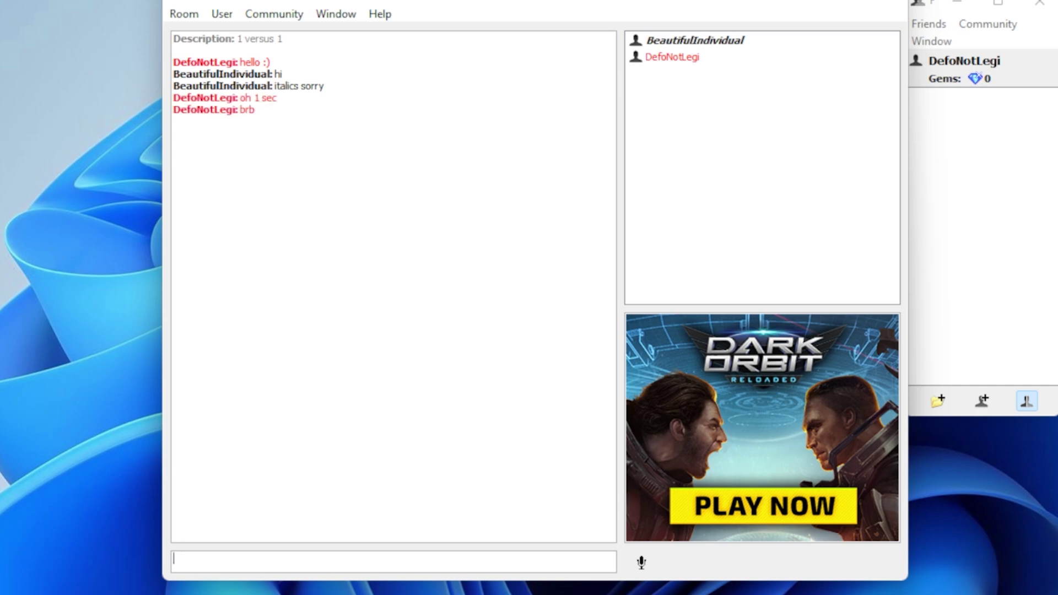
Leave the room, quit GameRanger from the tray, and launch GenPatcher.
{"action": "left_click", "coordinate": [894, 5]}
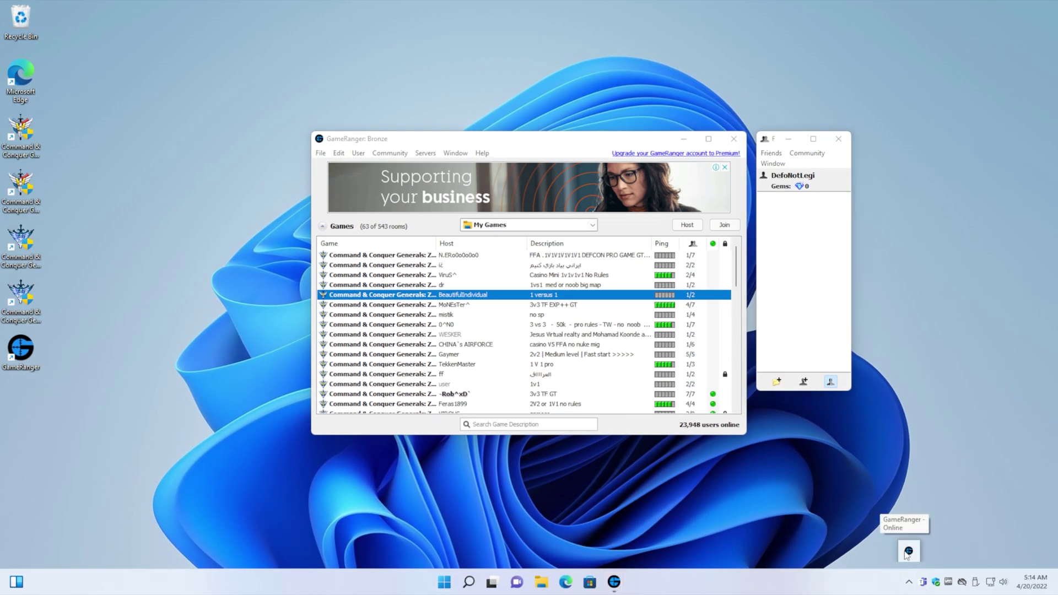
{"action": "right_click", "coordinate": [909, 552]}
{"action": "left_click", "coordinate": [908, 538]}
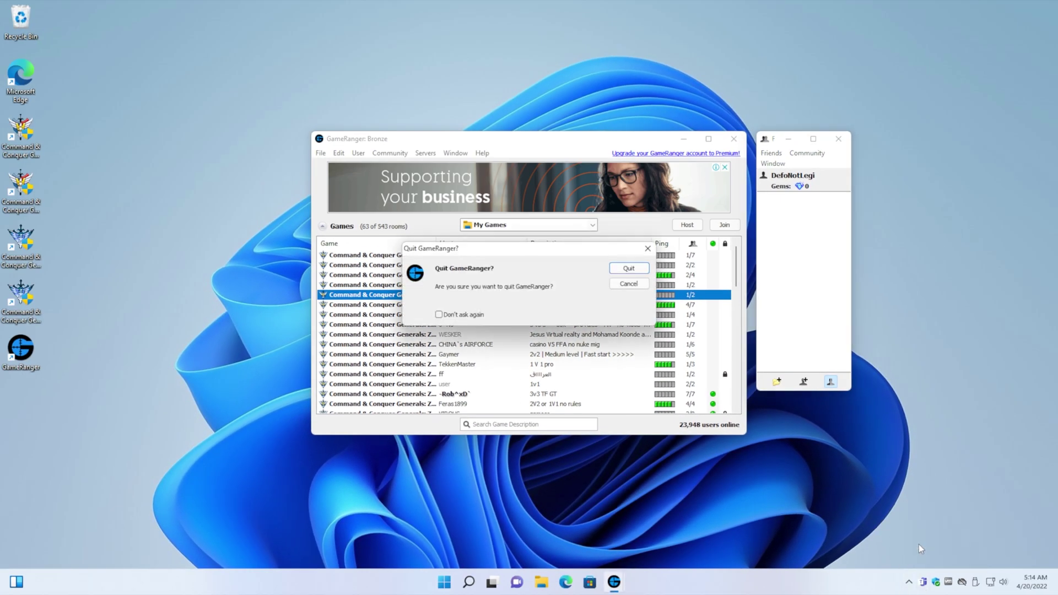
{"action": "left_click", "coordinate": [629, 269]}
{"action": "key", "text": "super"}
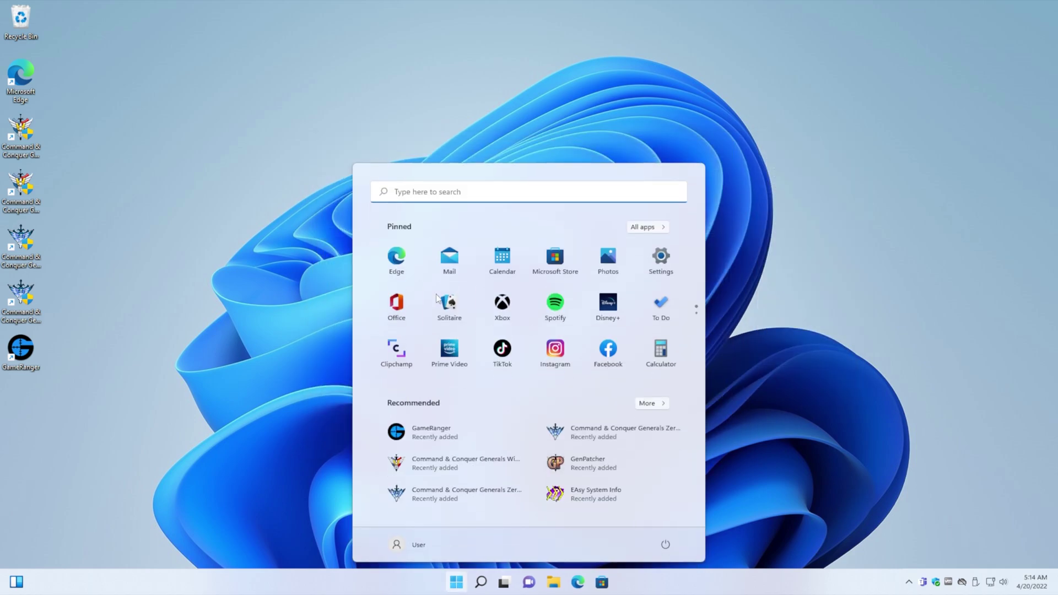
{"action": "type", "text": "genp"}
{"action": "left_click", "coordinate": [436, 293]}
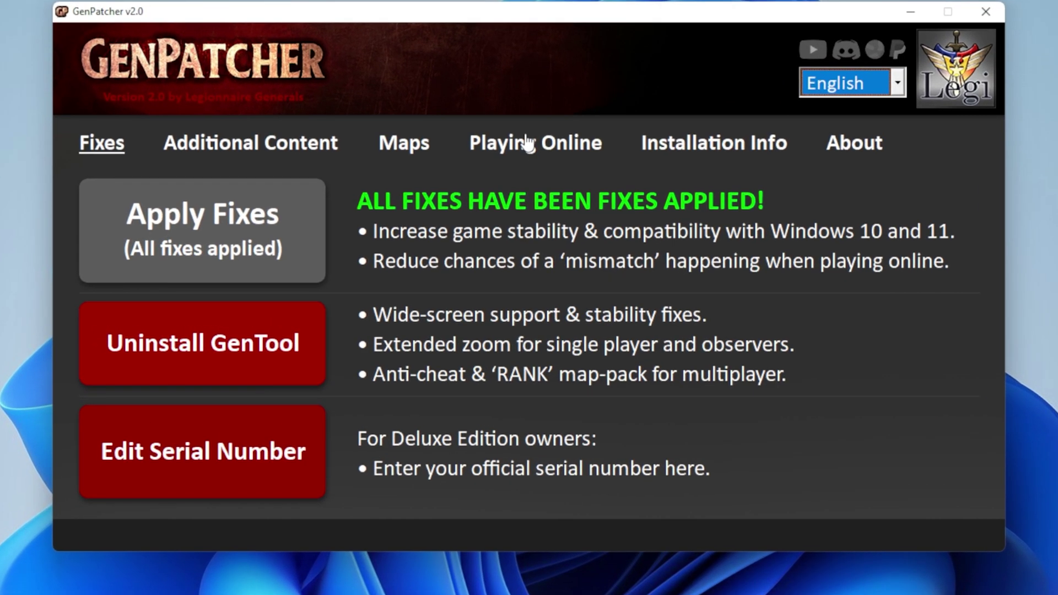
Turn on network optimizations in Playing Online, accept the warnings, and close GenPatcher.
{"action": "left_click", "coordinate": [529, 144]}
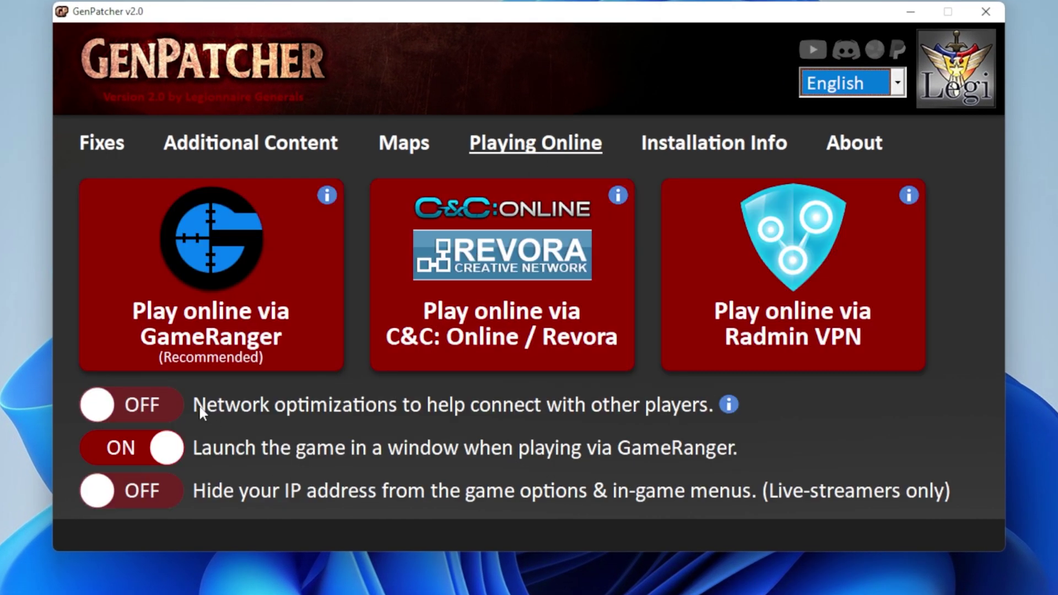
{"action": "left_click", "coordinate": [156, 412]}
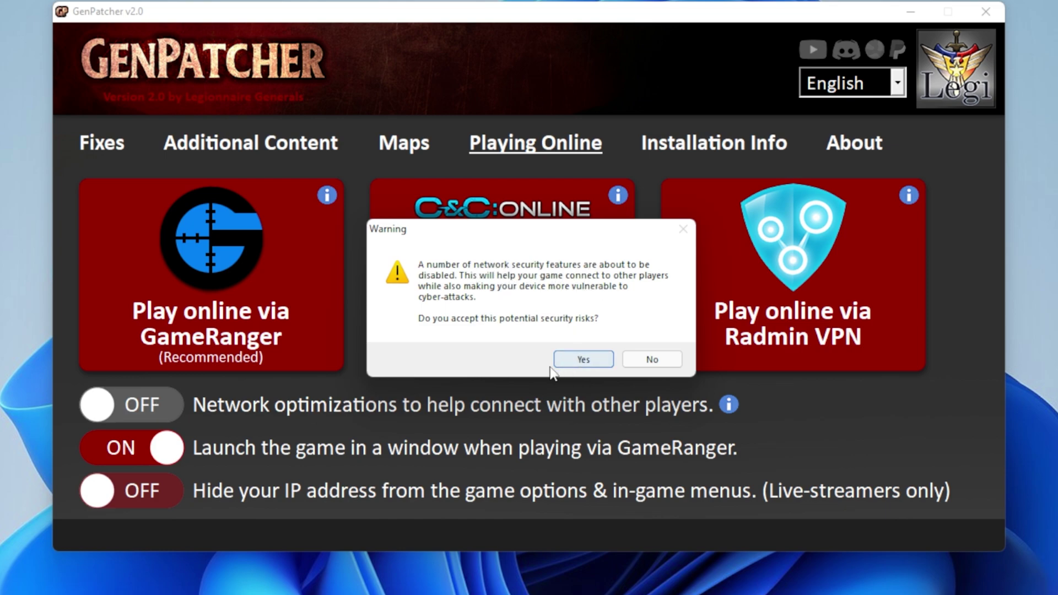
{"action": "left_click", "coordinate": [573, 364]}
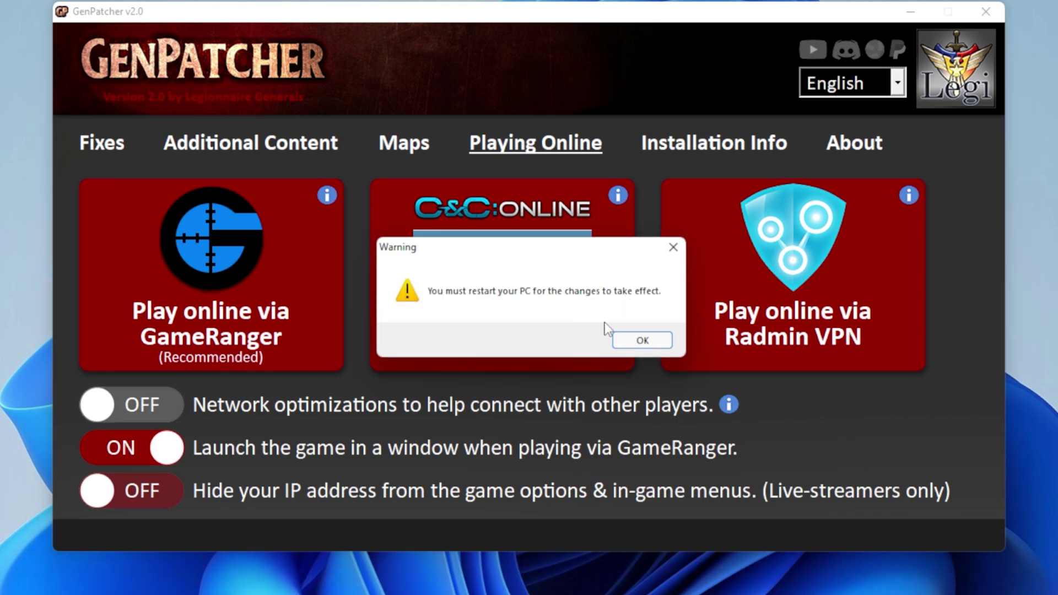
{"action": "left_click", "coordinate": [642, 340]}
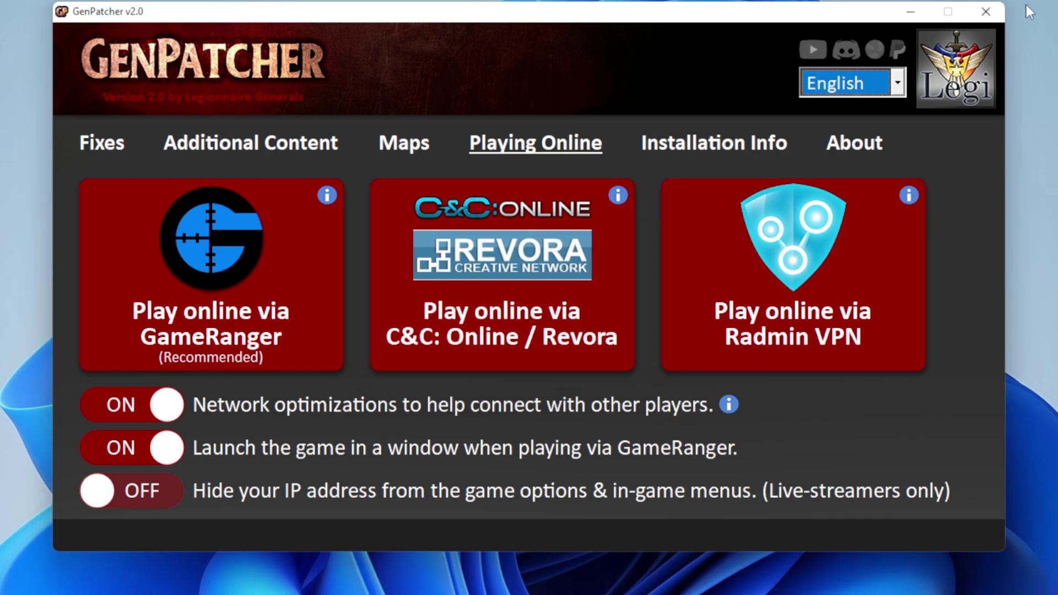
{"action": "left_click", "coordinate": [987, 12]}
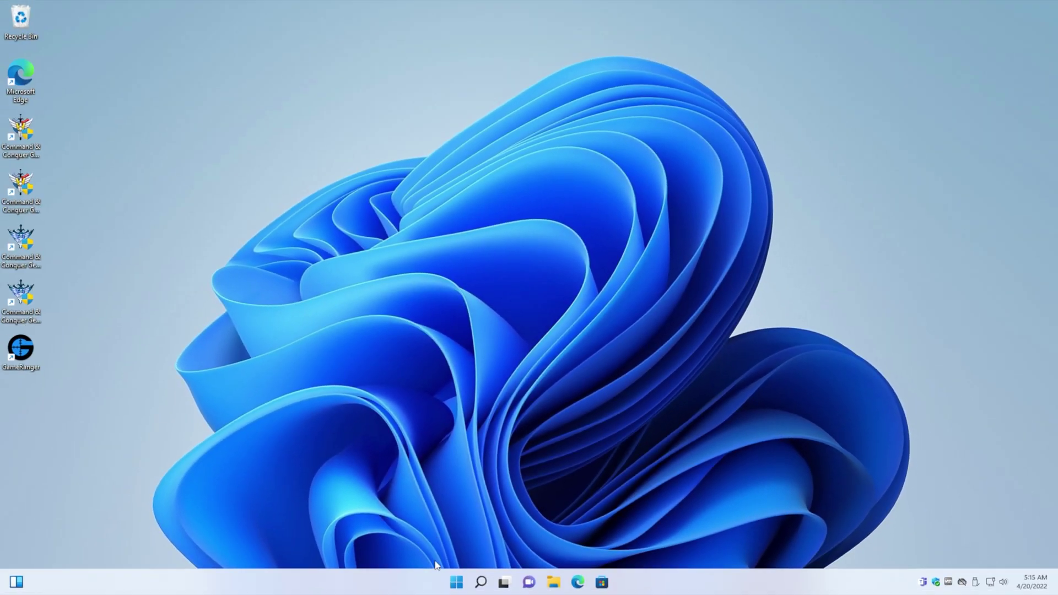
{"action": "left_click", "coordinate": [454, 582]}
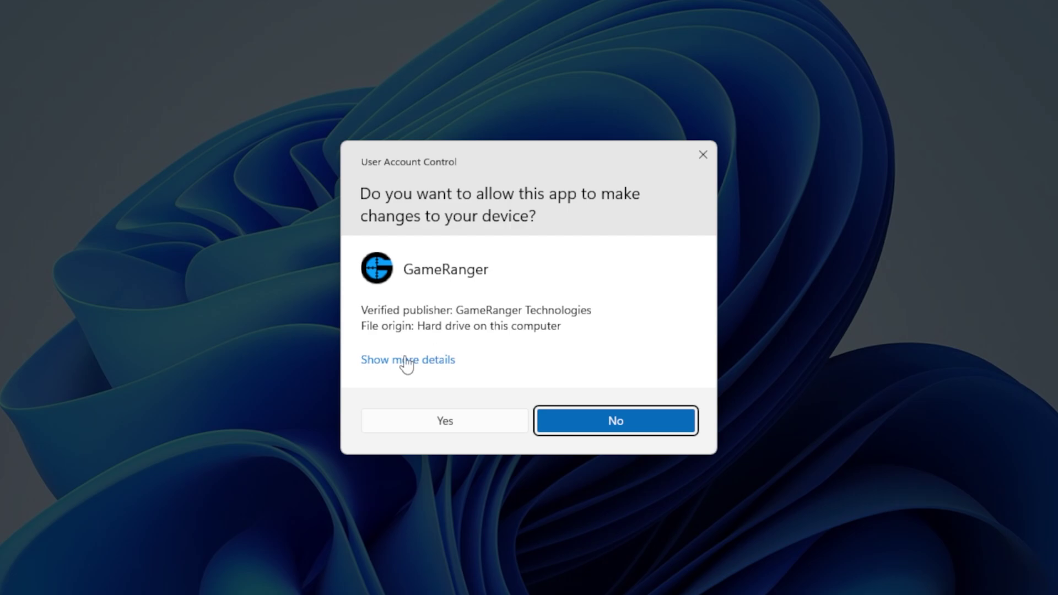
Approve the UAC prompt so the relaunched GameRanger can join the Zero Hour match.
{"action": "left_click", "coordinate": [473, 420]}
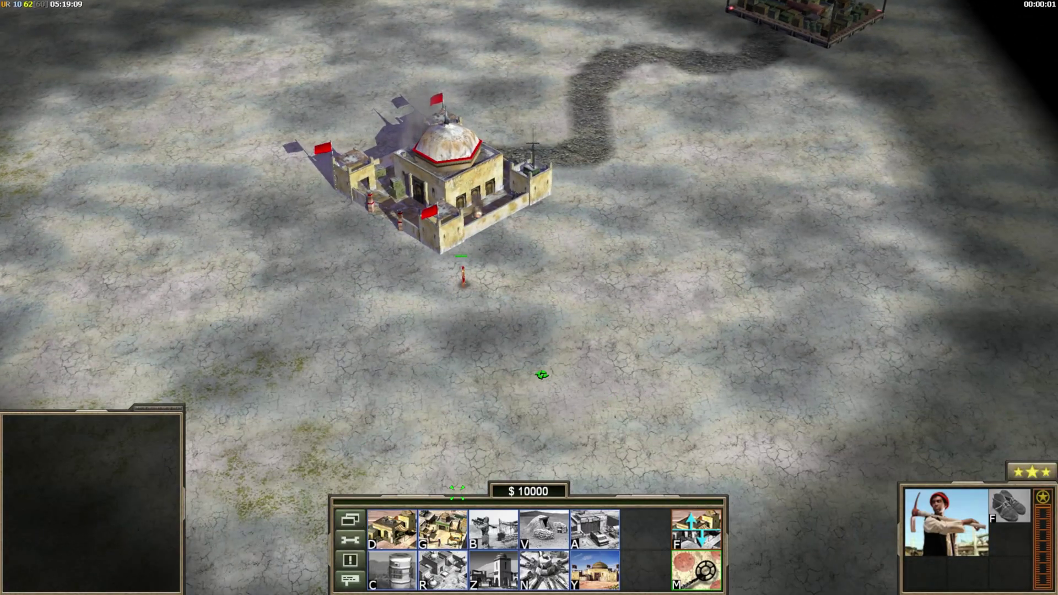
Place two structures beside the base and send 'sorry g' in chat.
{"action": "left_click", "coordinate": [493, 529]}
{"action": "left_click", "coordinate": [639, 251]}
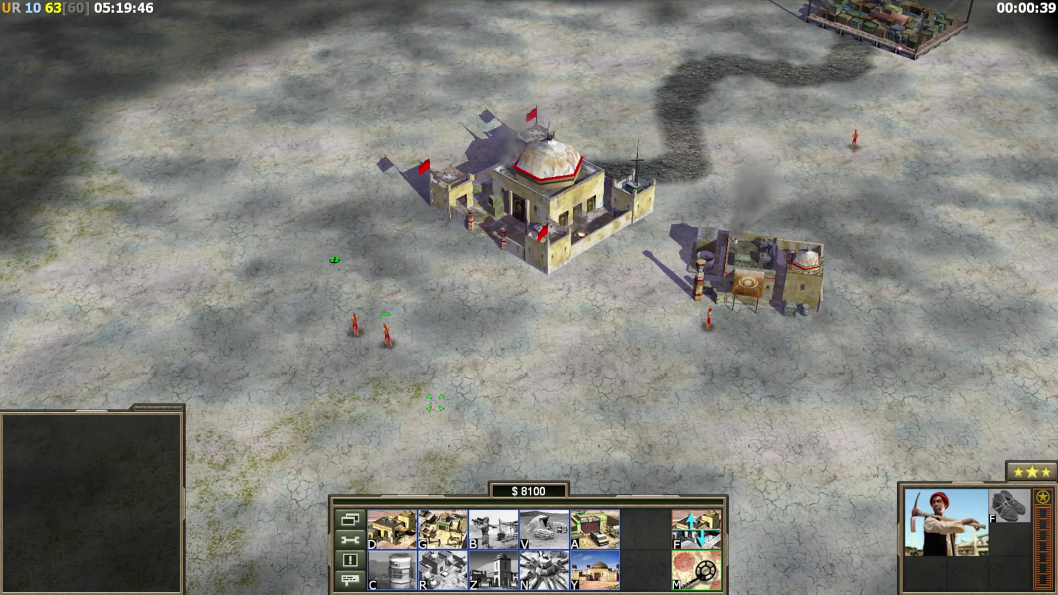
{"action": "left_click", "coordinate": [443, 529]}
{"action": "left_click", "coordinate": [441, 399]}
{"action": "key", "text": "Return"}
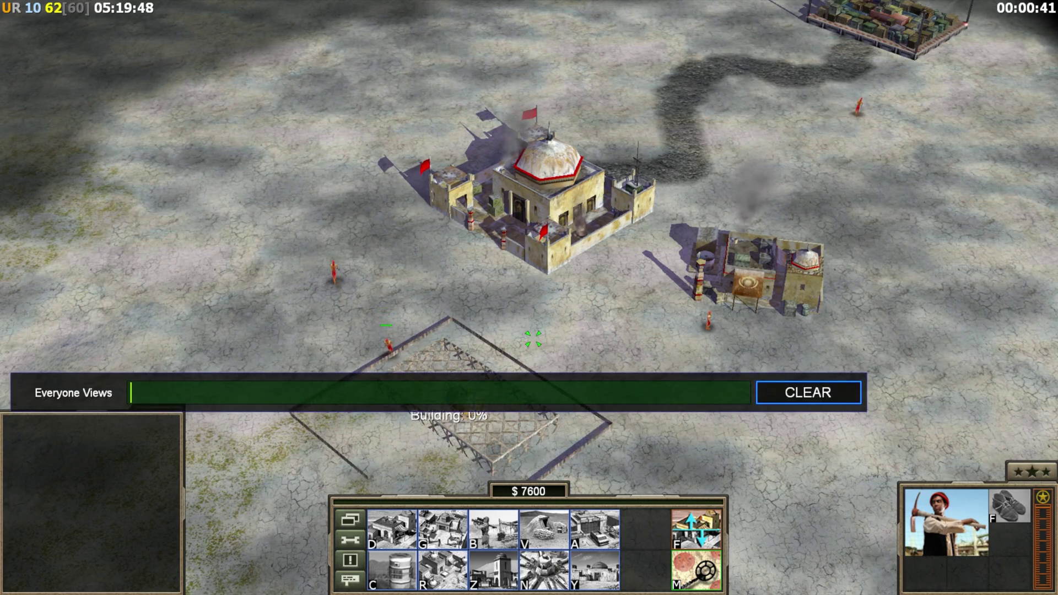
{"action": "type", "text": "sorry g"}
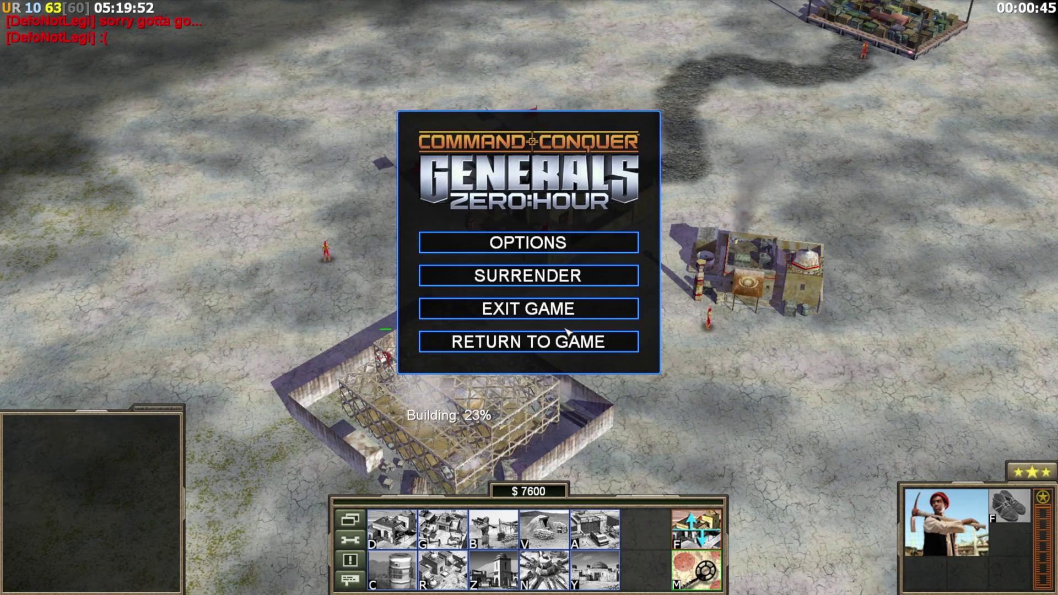
Exit the match, leave the score and direct connect screens, and return to the main menu.
{"action": "left_click", "coordinate": [565, 310]}
{"action": "left_click", "coordinate": [483, 332]}
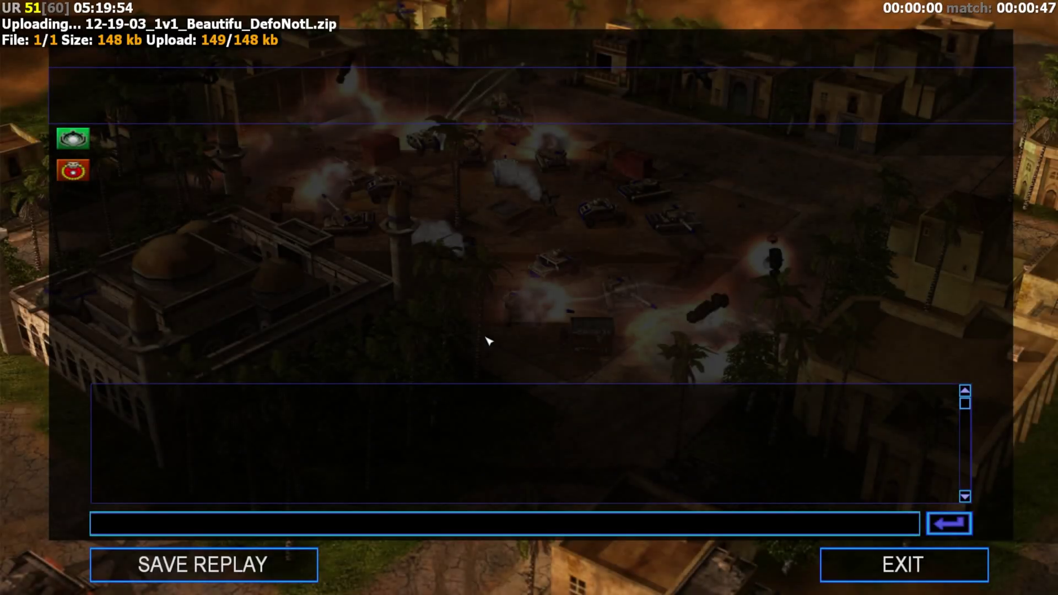
{"action": "left_click", "coordinate": [878, 568]}
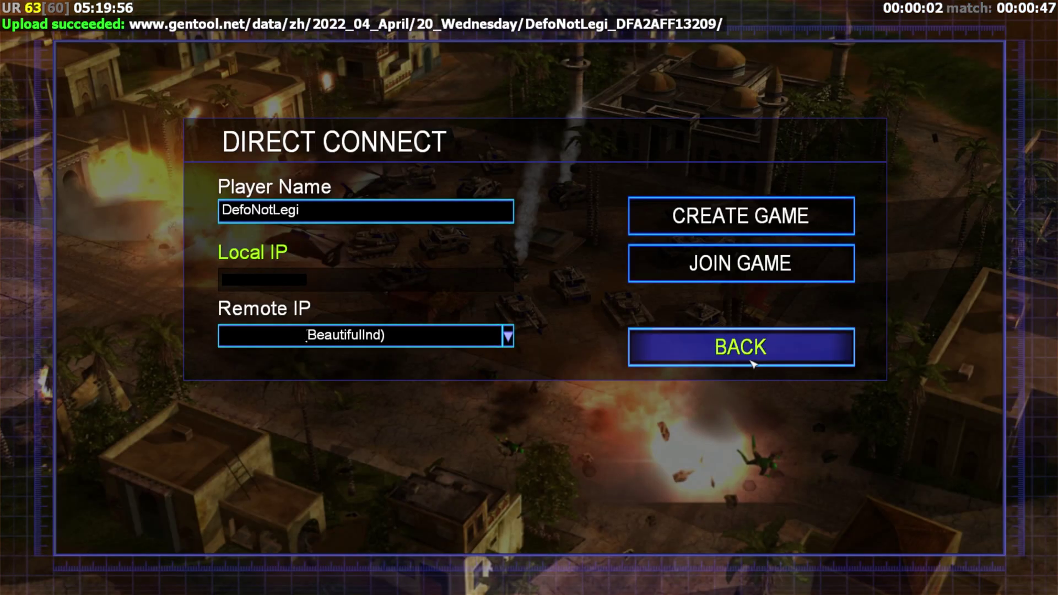
{"action": "left_click", "coordinate": [754, 363]}
{"action": "left_click", "coordinate": [215, 518]}
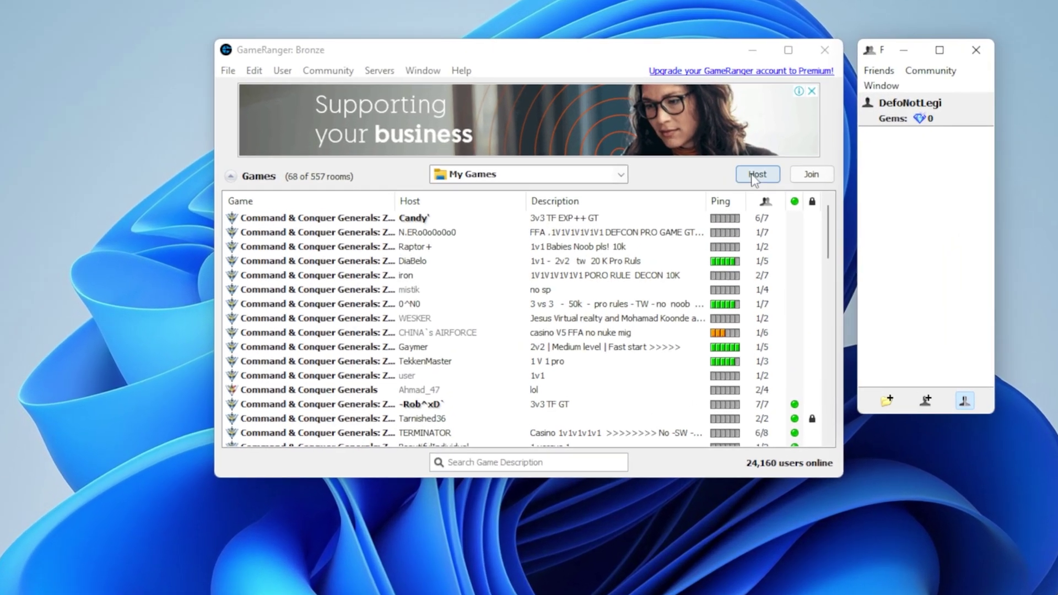
Host a Command & Conquer Generals: Zero Hour room with Max Players 2, dismissing the NAT notice.
{"action": "left_click", "coordinate": [688, 212]}
{"action": "left_click", "coordinate": [496, 168]}
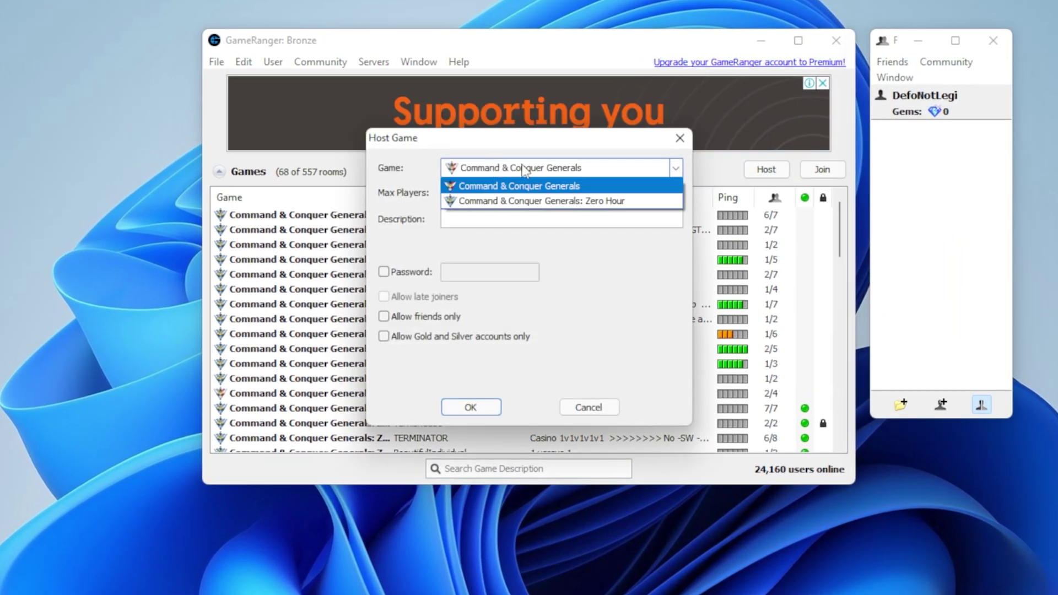
{"action": "left_click", "coordinate": [591, 203]}
{"action": "left_click", "coordinate": [463, 192]}
{"action": "left_click", "coordinate": [498, 214]}
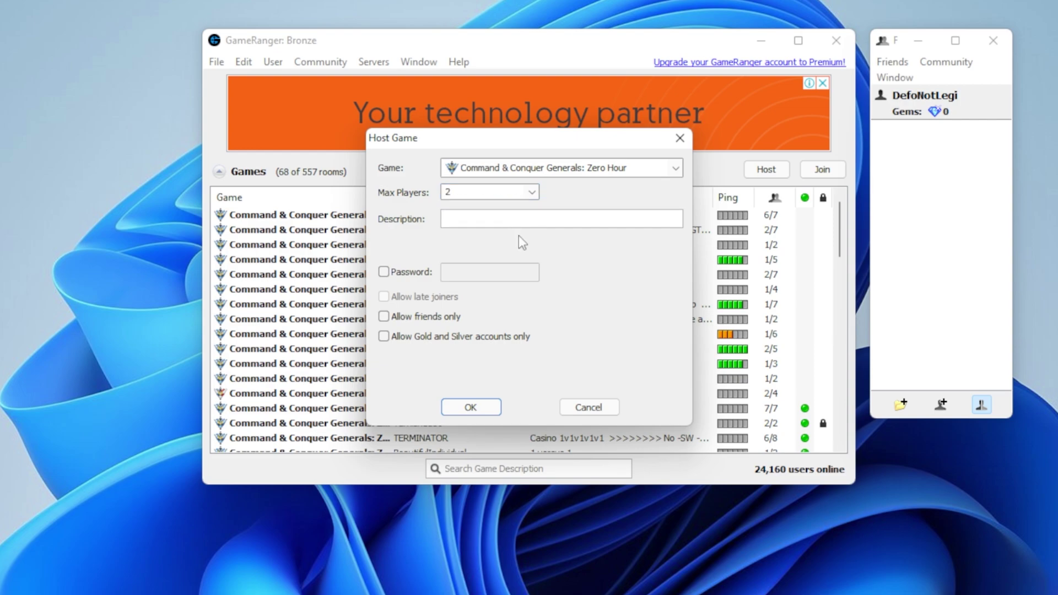
{"action": "left_click", "coordinate": [472, 412]}
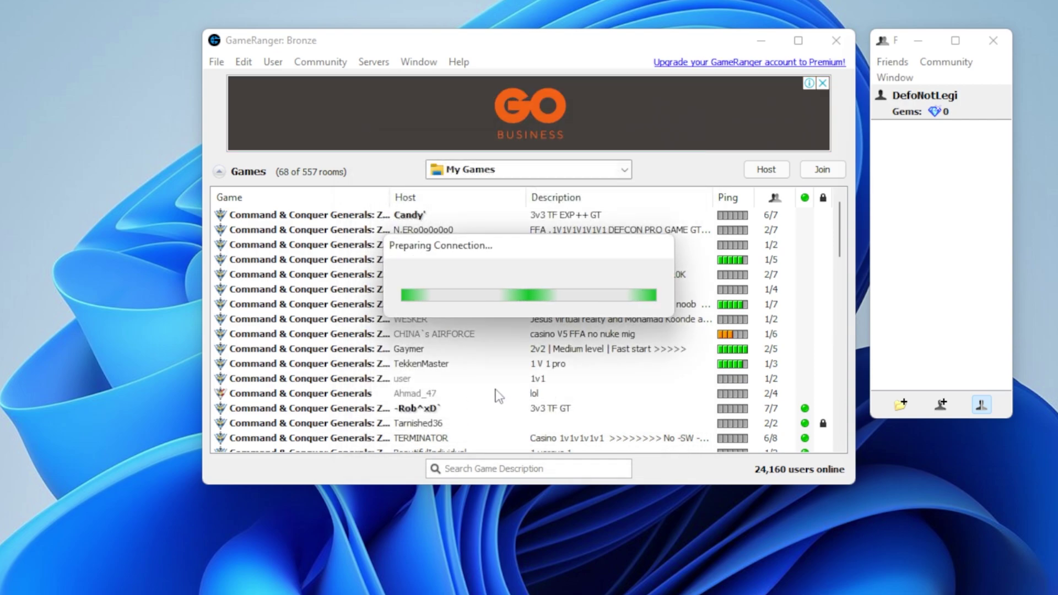
{"action": "left_click", "coordinate": [689, 248]}
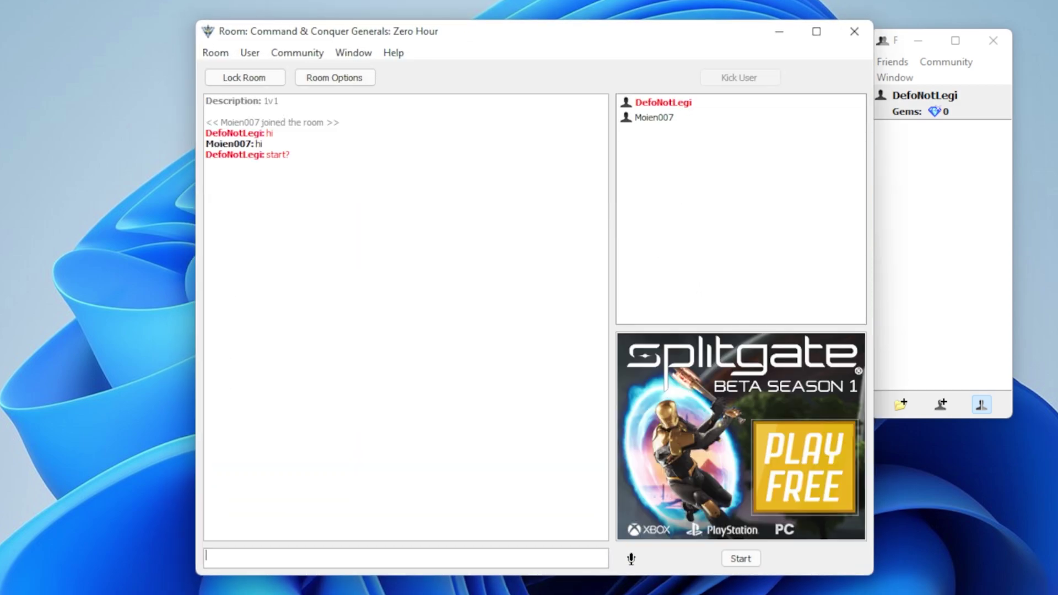
Start the game from the room, approve UAC, and create a network game.
{"action": "left_click", "coordinate": [739, 560]}
{"action": "left_click", "coordinate": [404, 420]}
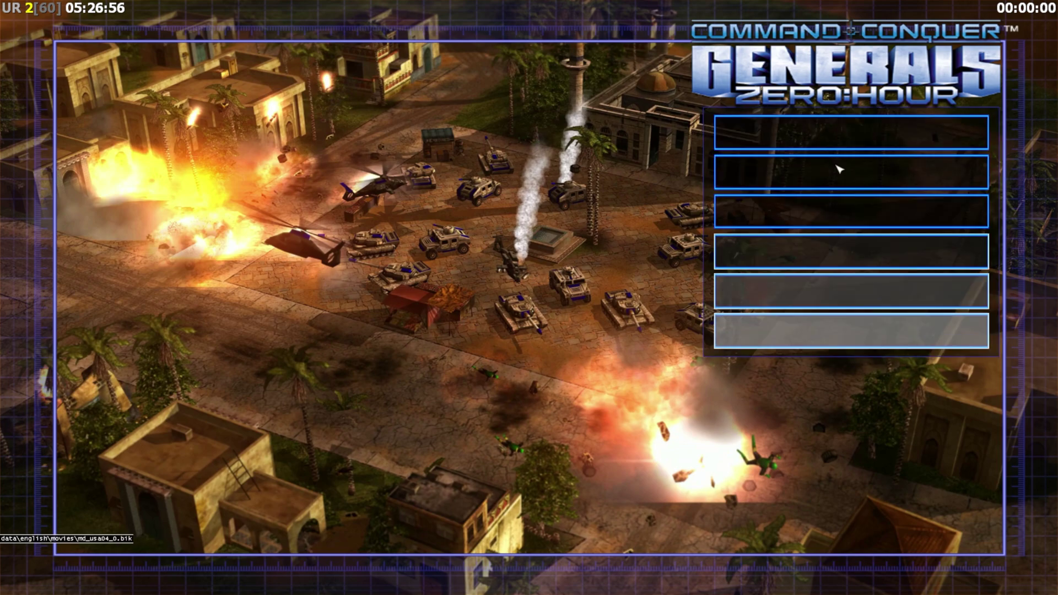
{"action": "left_click", "coordinate": [849, 177]}
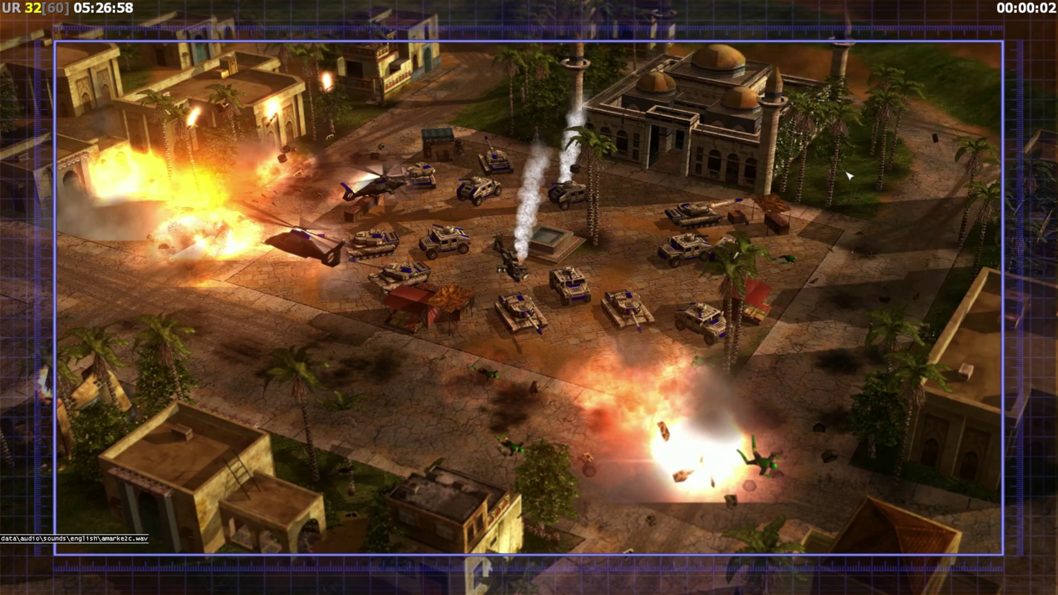
{"action": "key", "text": "d"}
{"action": "left_click", "coordinate": [816, 215]}
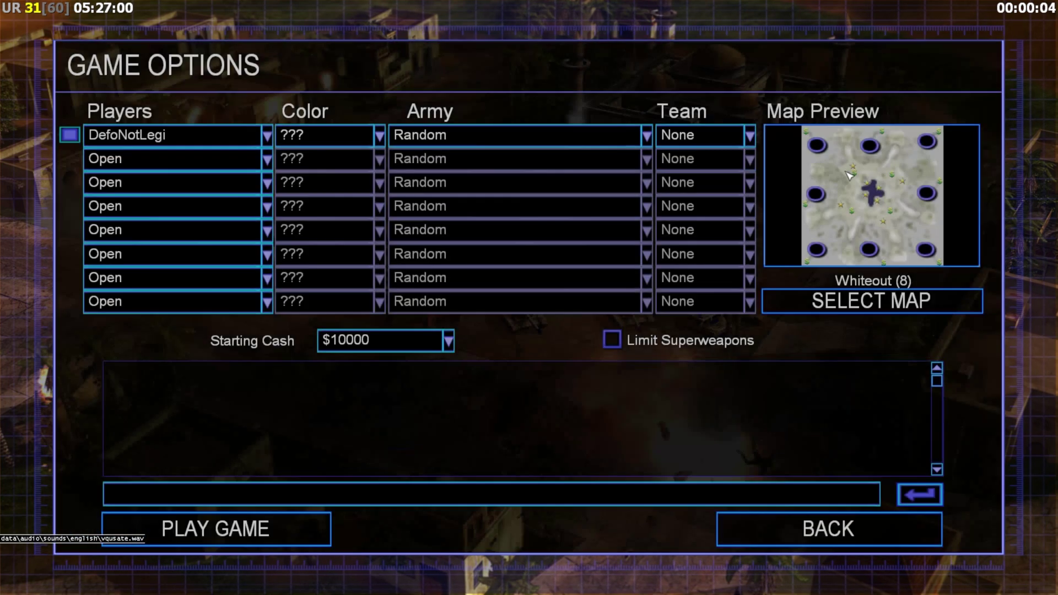
Choose the unofficial map [RANK] Artic Lagoon, accept it, and start the match.
{"action": "left_click", "coordinate": [892, 233]}
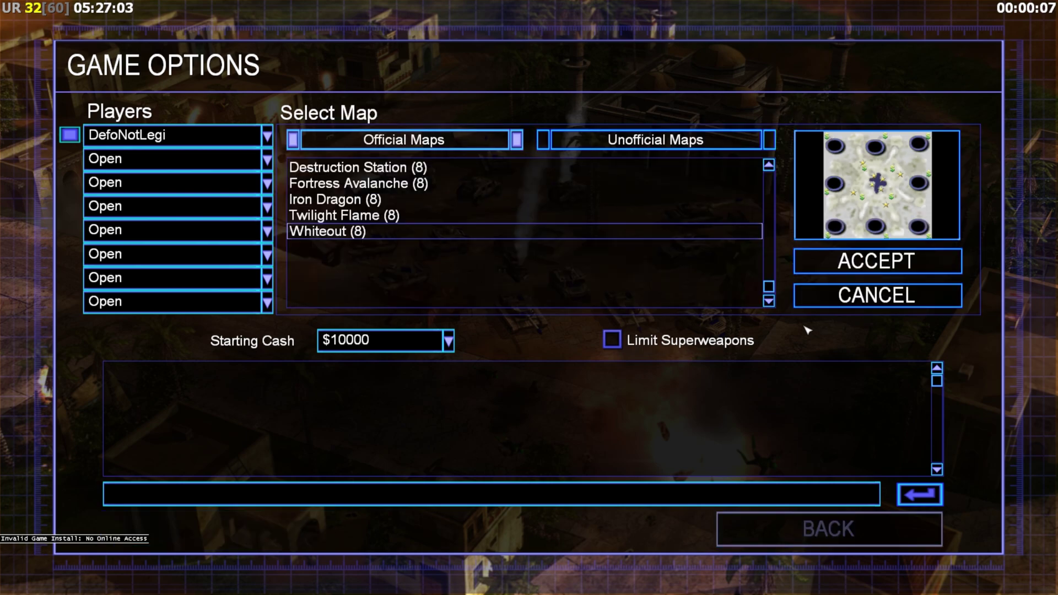
{"action": "left_click", "coordinate": [706, 146]}
{"action": "scroll", "coordinate": [547, 257], "scroll_direction": "down", "scroll_amount": 5}
{"action": "left_click", "coordinate": [548, 264]}
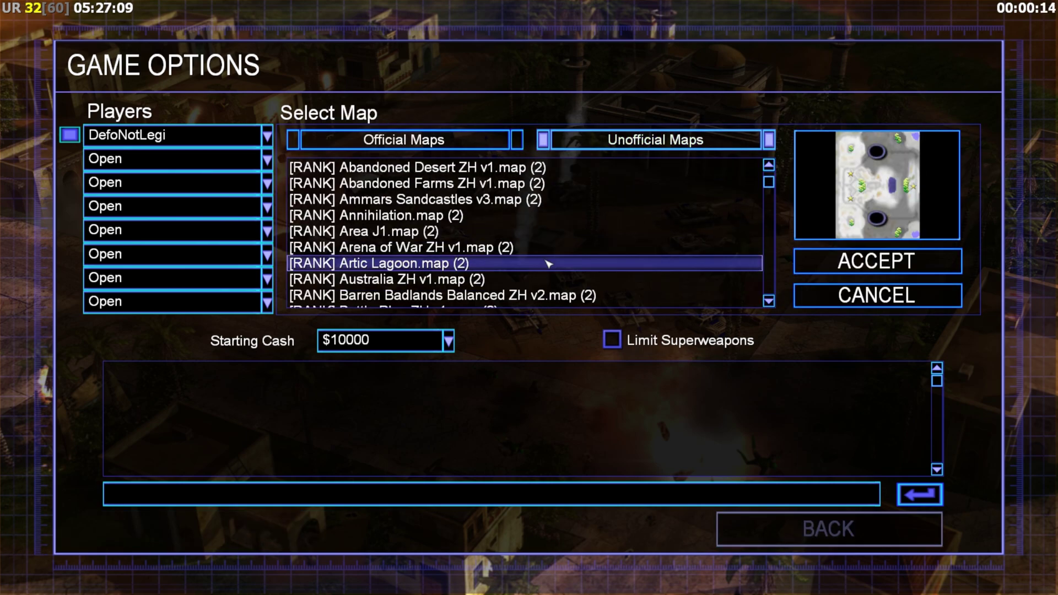
{"action": "left_click", "coordinate": [857, 263]}
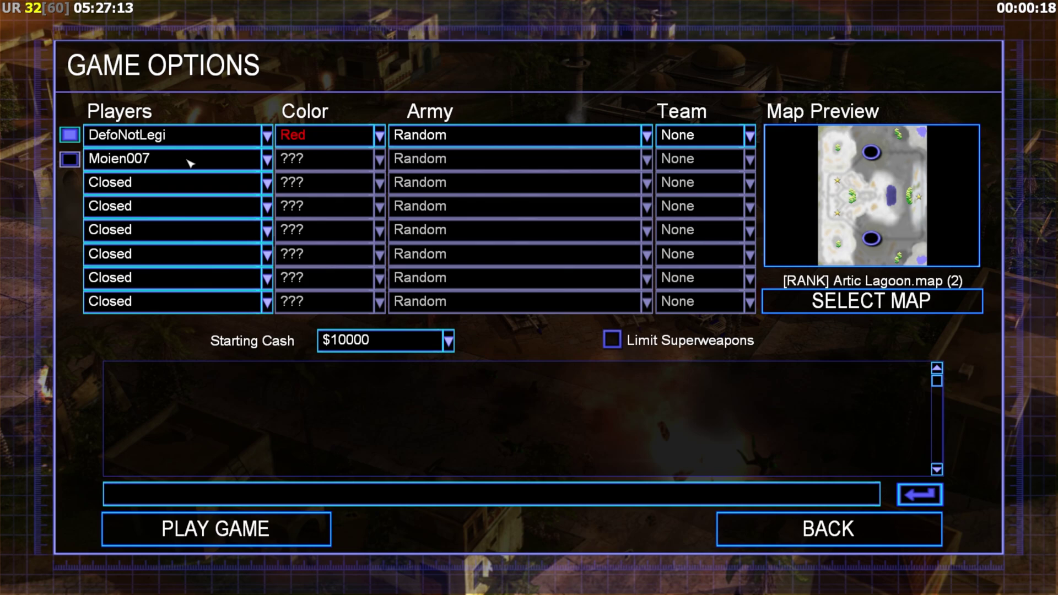
{"action": "left_click", "coordinate": [306, 526]}
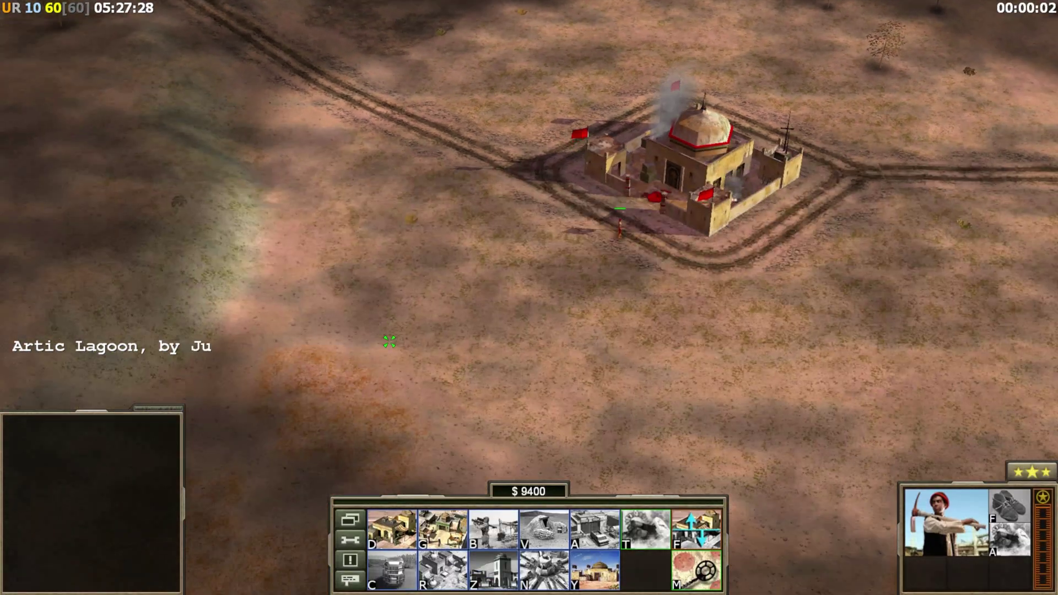
Place a first building left of the base, send 'demo' in chat, then clear the selection.
{"action": "key", "text": "d"}
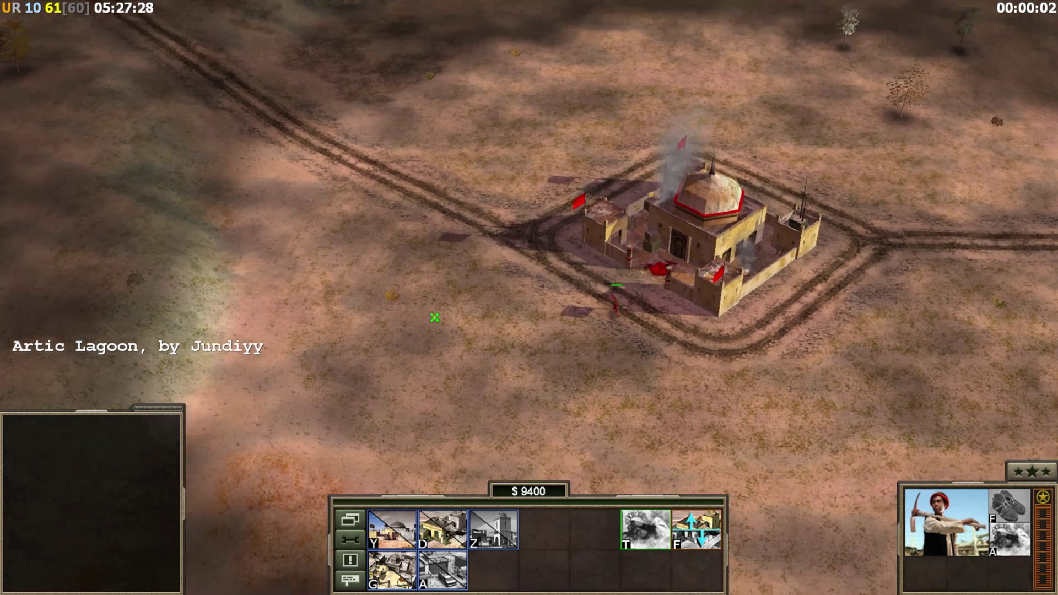
{"action": "left_click", "coordinate": [403, 292]}
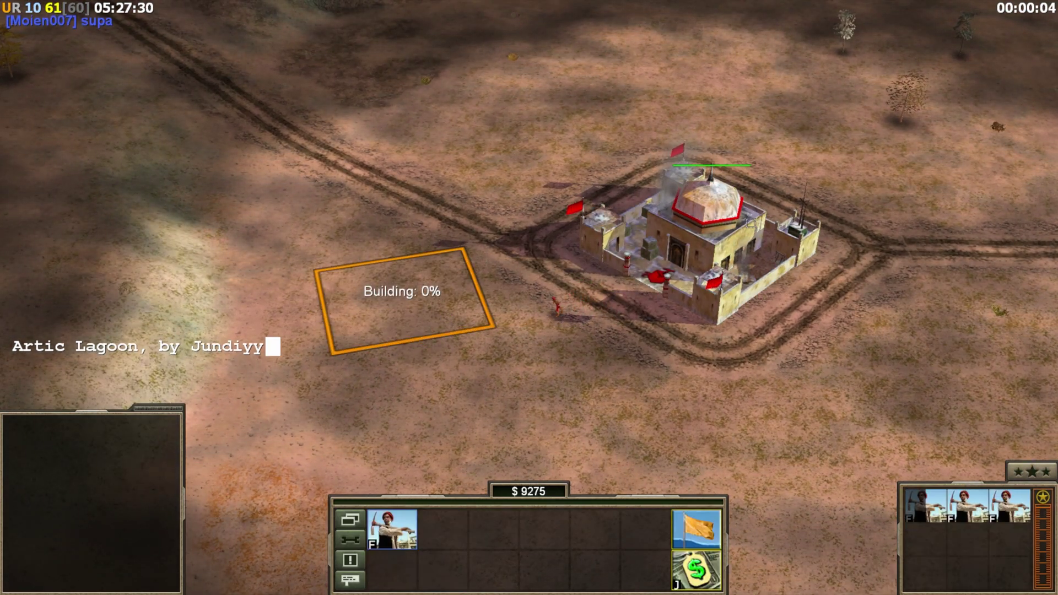
{"action": "key", "text": "Return"}
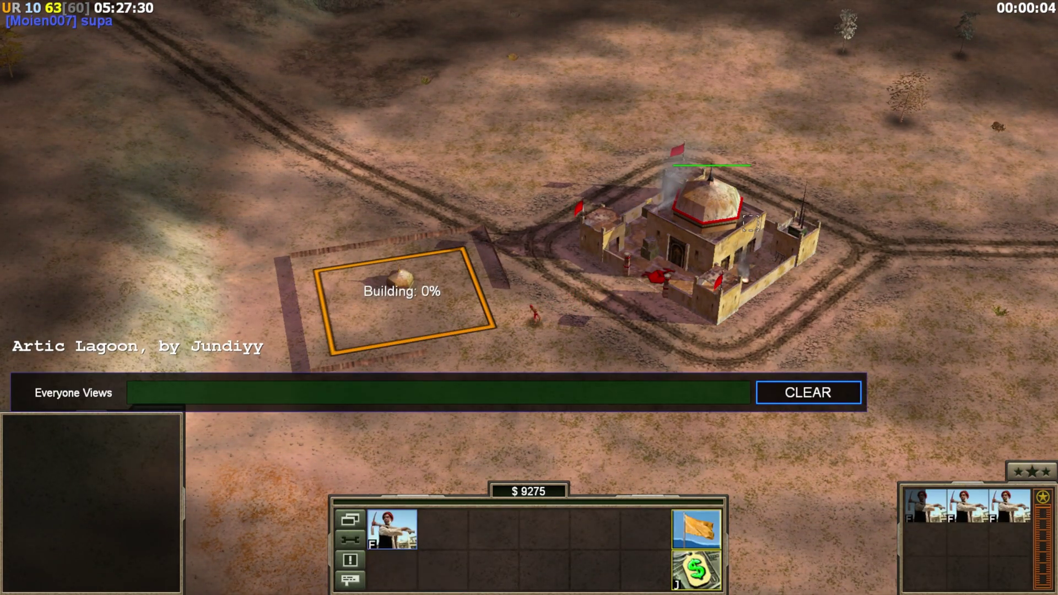
{"action": "type", "text": "demo"}
{"action": "key", "text": "Return"}
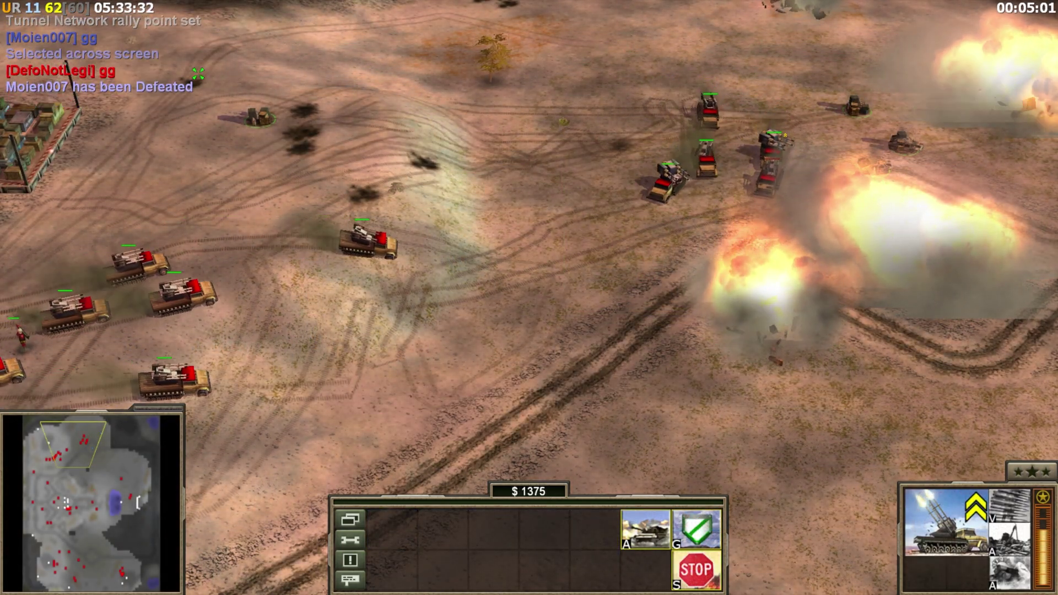
{"action": "left_click", "coordinate": [533, 401]}
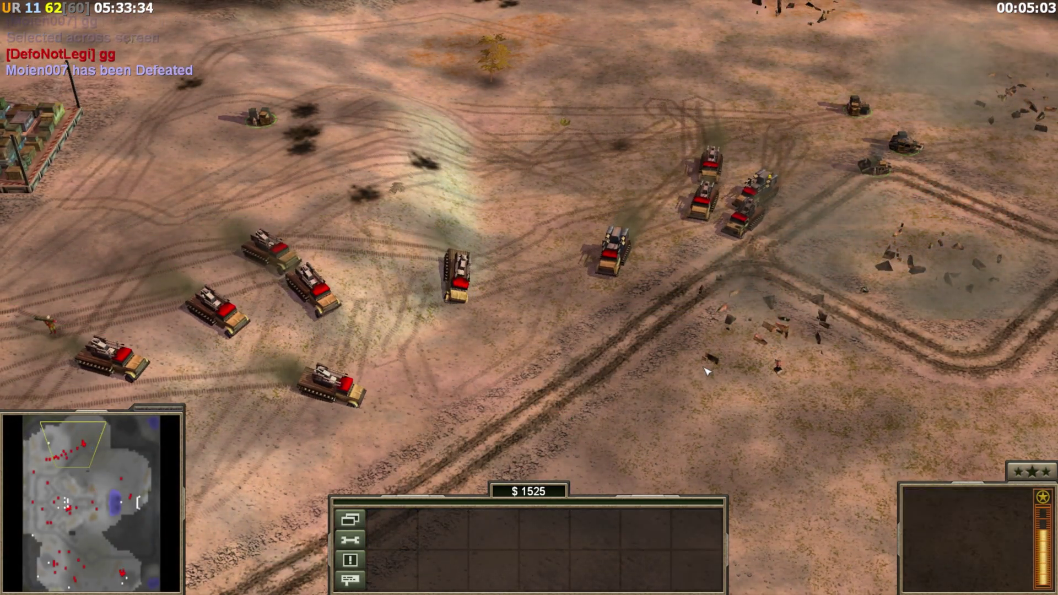